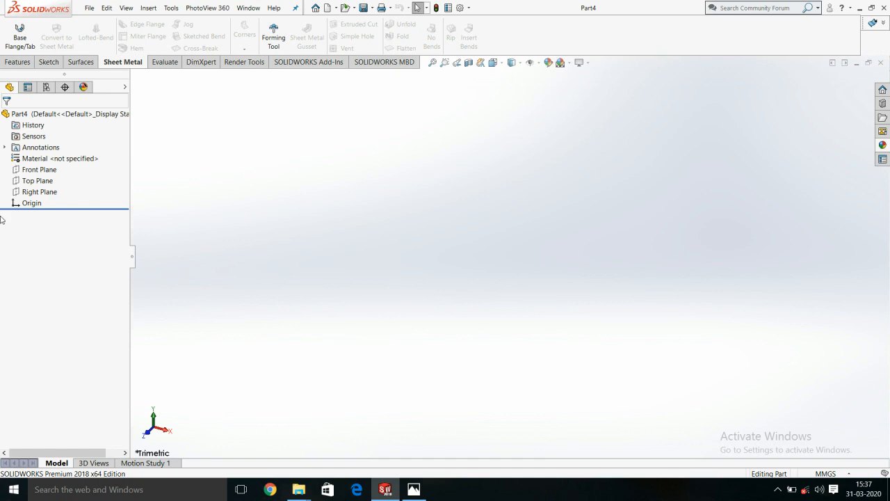
# Start a sketch on the Top Plane, viewed normal to the plane, with the Circle tool.
pyautogui.click(37, 180)
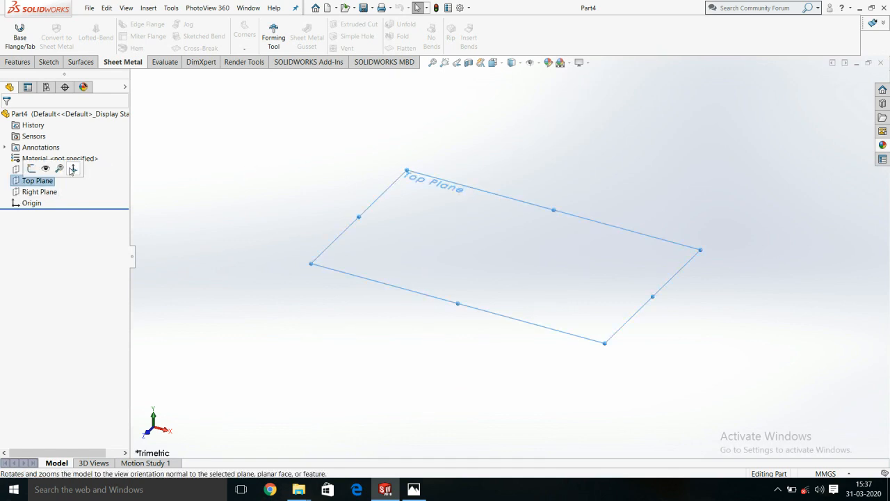
pyautogui.click(71, 169)
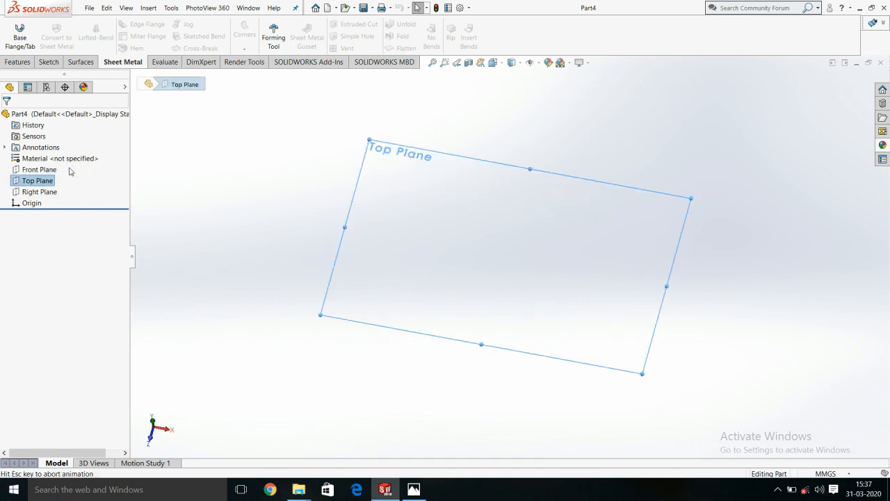
pyautogui.click(49, 62)
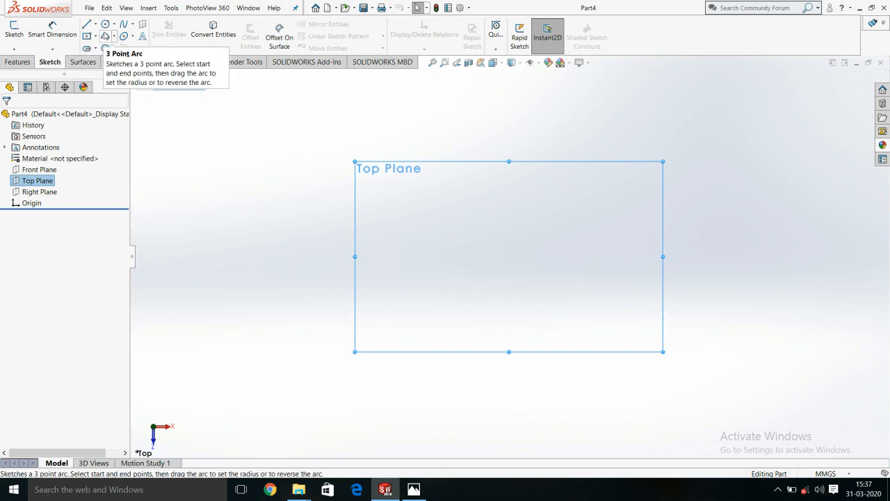
pyautogui.click(105, 26)
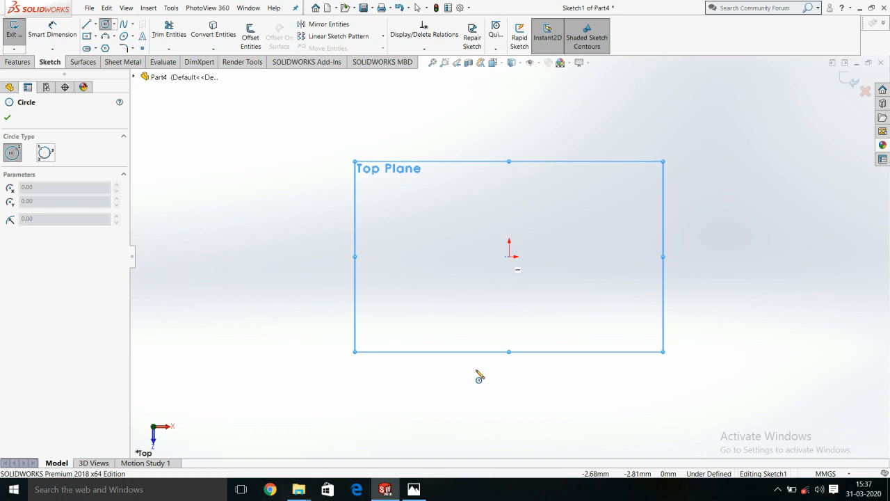
pyautogui.click(413, 490)
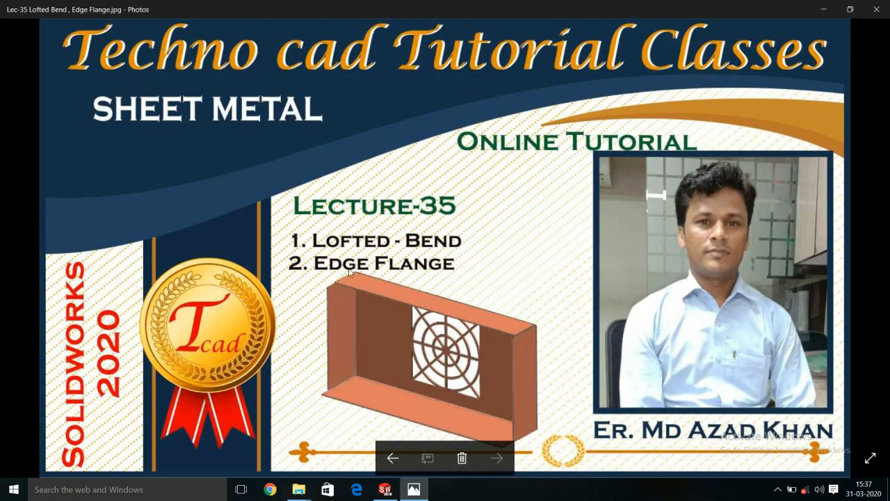
pyautogui.click(417, 490)
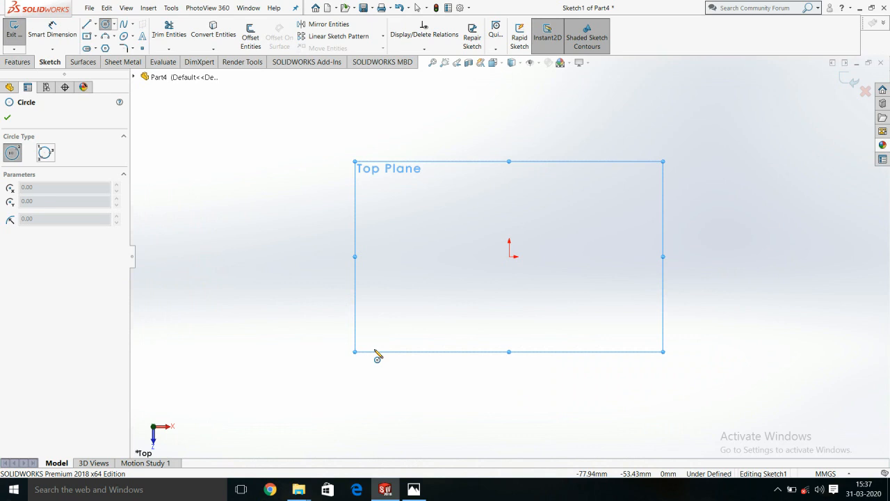
pyautogui.click(23, 64)
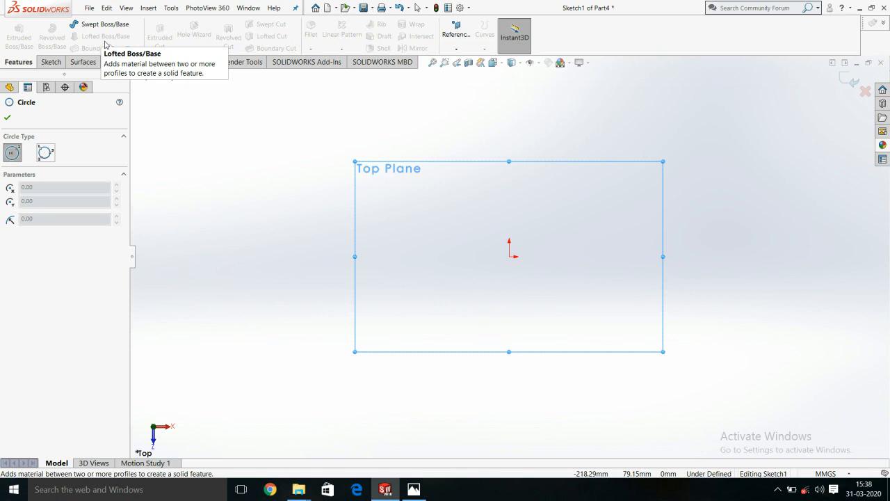
pyautogui.click(266, 182)
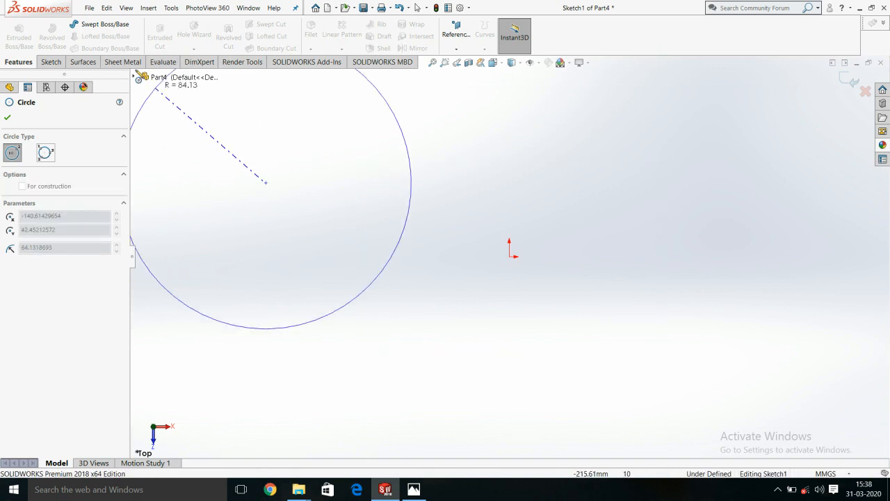
pyautogui.press('Escape')
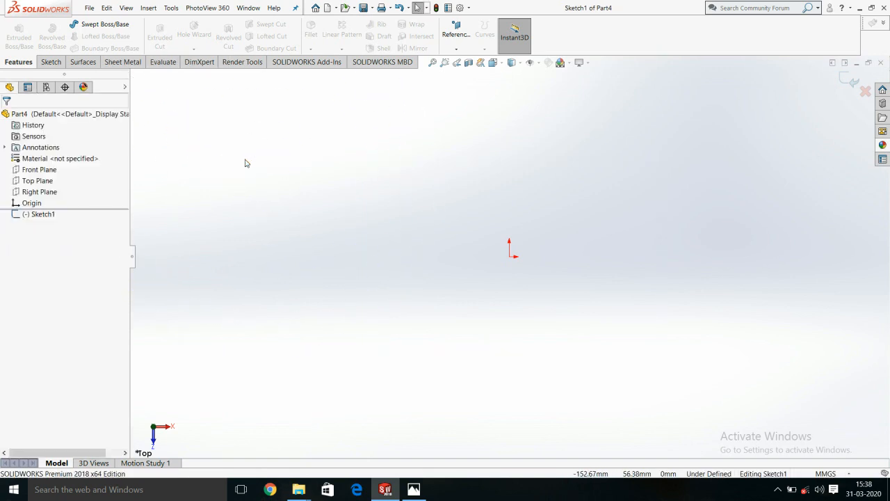
# Sketch a circle centred on the origin and set its diameter to 100 mm.
pyautogui.click(51, 62)
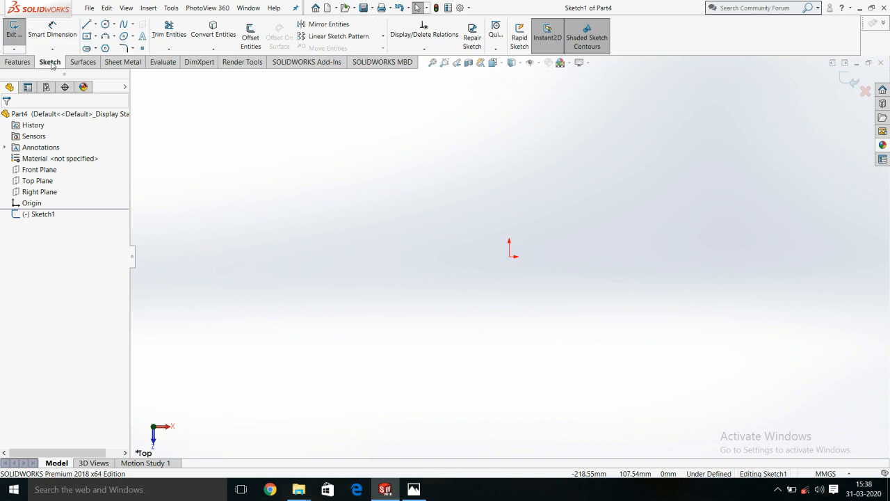
pyautogui.click(105, 24)
pyautogui.moveTo(512, 258); pyautogui.dragTo(562, 183)
pyautogui.click(65, 34)
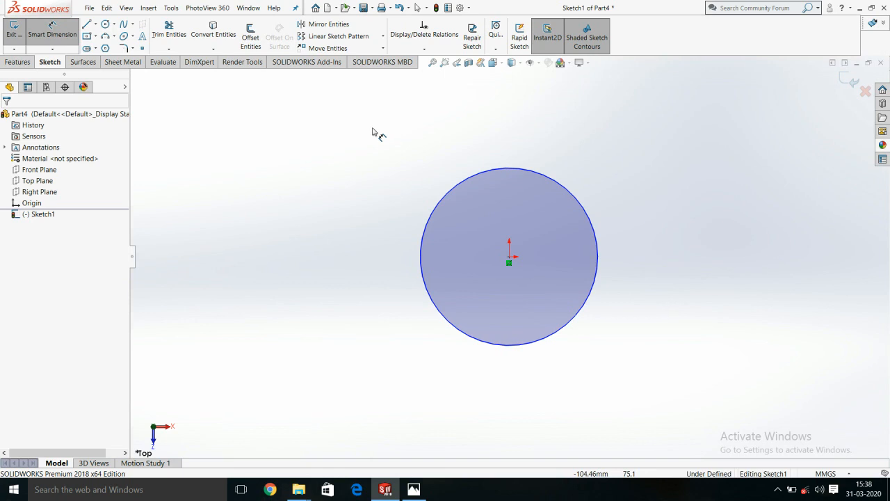
pyautogui.click(471, 174)
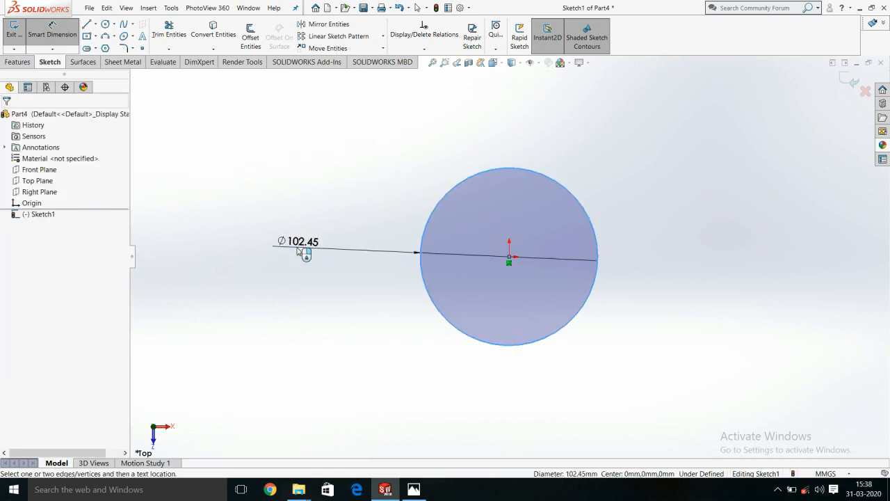
pyautogui.click(299, 250)
pyautogui.write('100')
pyautogui.press('Return')
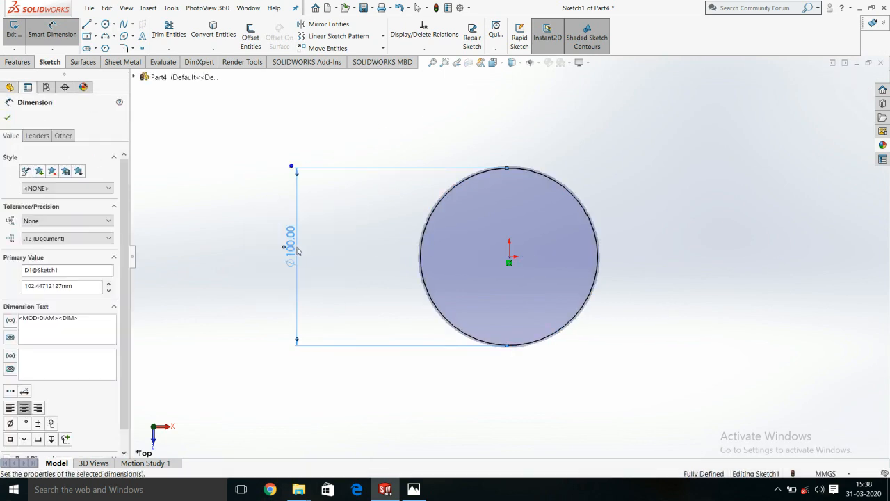
# Sketch a small circle centred on the uppermost point of the 100 mm circle and set its diameter to 10 mm.
pyautogui.click(105, 26)
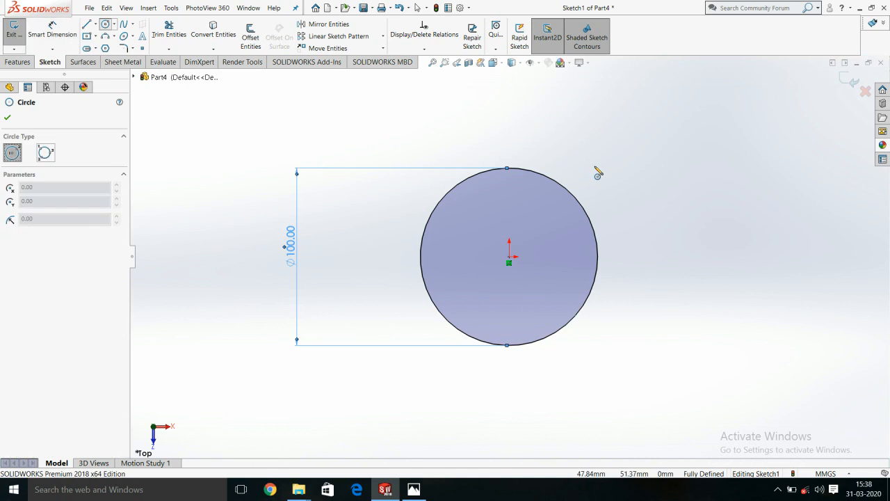
pyautogui.click(507, 169)
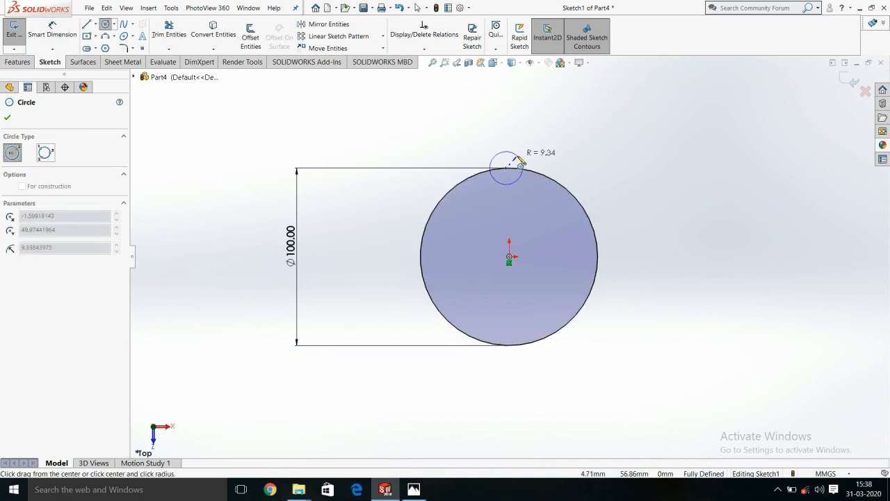
pyautogui.click(518, 156)
pyautogui.click(50, 35)
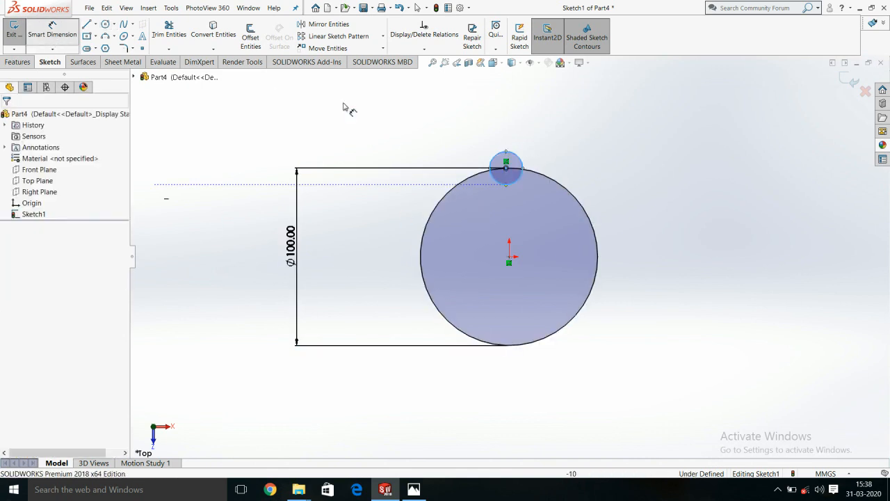
pyautogui.click(519, 157)
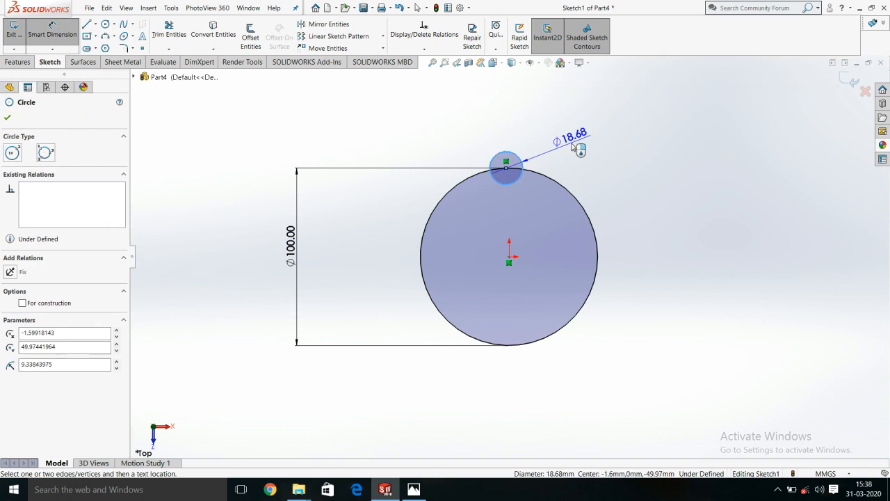
pyautogui.click(569, 142)
pyautogui.write('10')
pyautogui.press('Return')
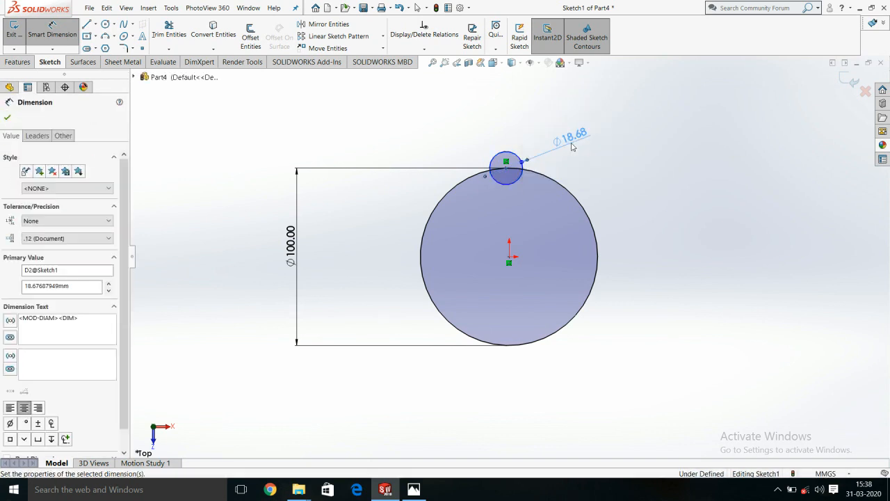
# Trim away the part of the 100 mm circle that lies inside the small circle.
pyautogui.scroll(-3, 528, 147)
pyautogui.scroll(-3, 498, 188)
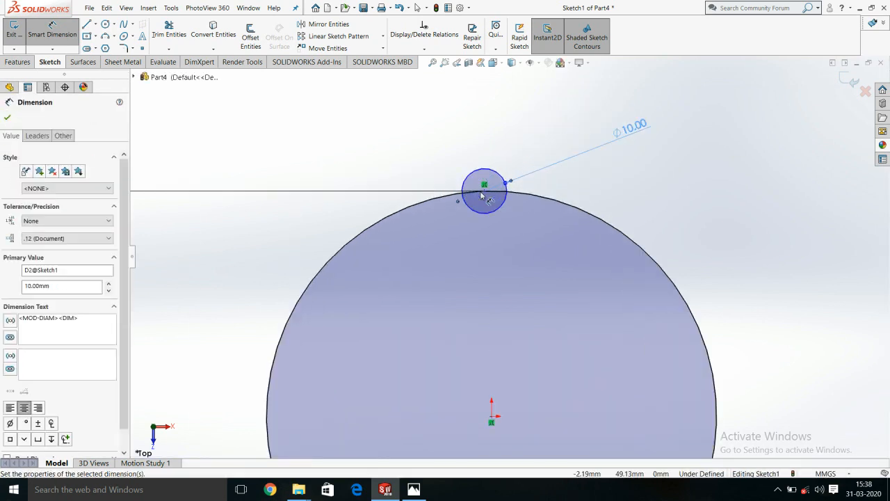
pyautogui.click(169, 34)
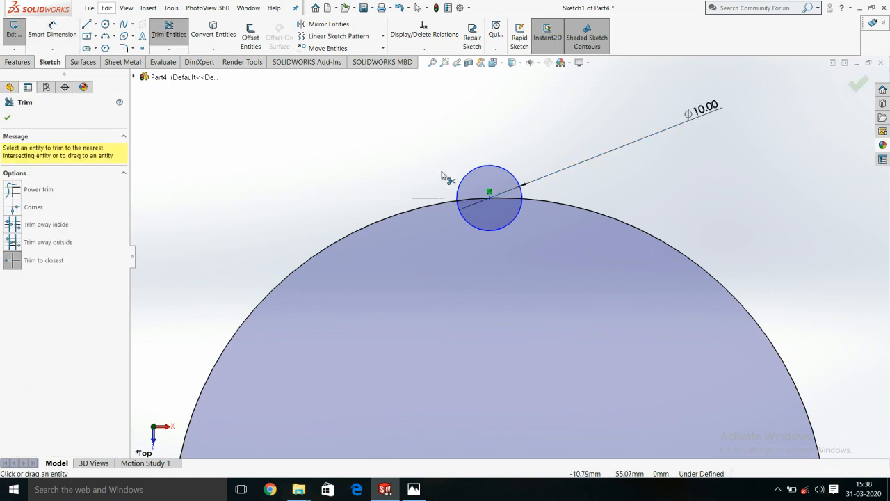
pyautogui.click(507, 201)
pyautogui.press('Escape')
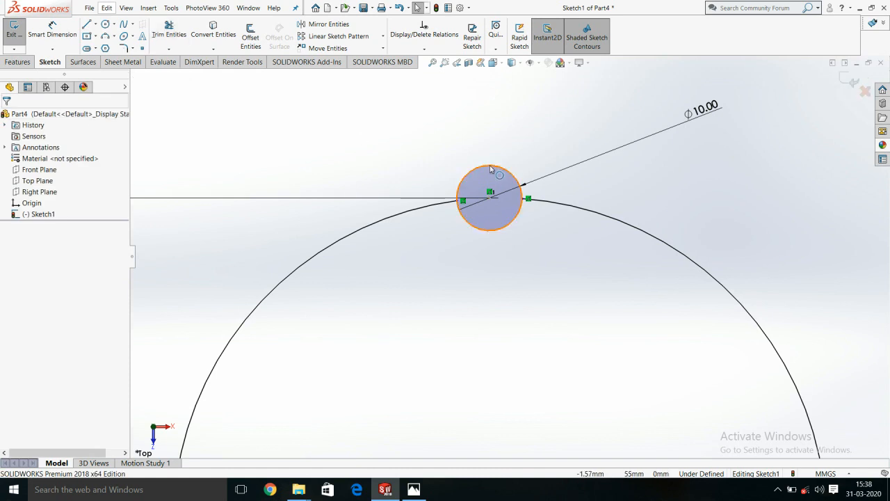
# Delete the 10 mm circle together with its dimension and exit the sketch.
pyautogui.click(491, 167)
pyautogui.press('Delete')
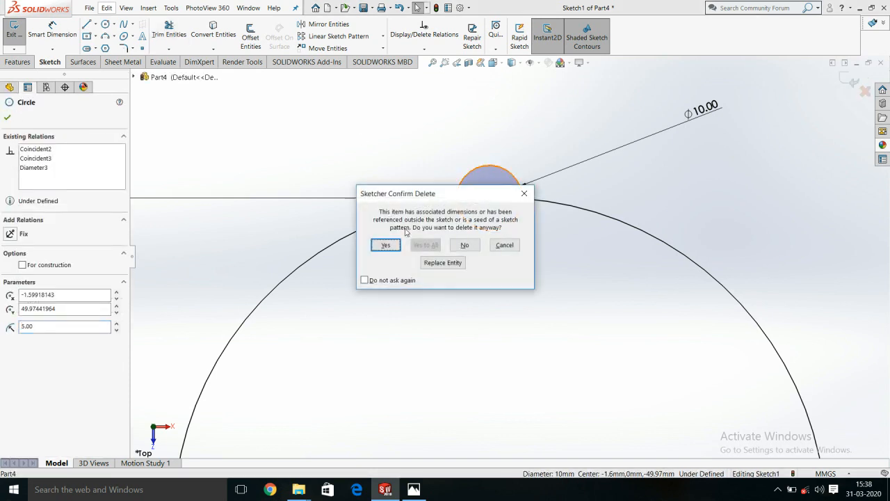
pyautogui.click(385, 245)
pyautogui.scroll(5, 533, 276)
pyautogui.scroll(2, 545, 306)
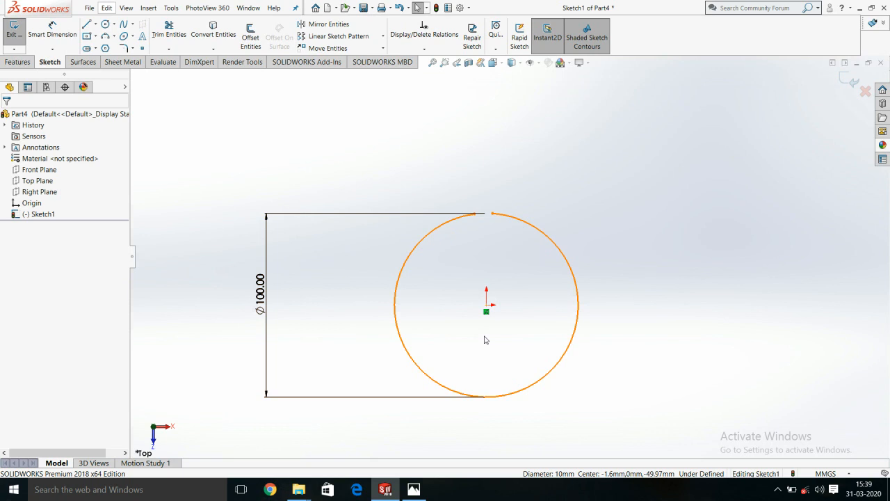
pyautogui.click(849, 81)
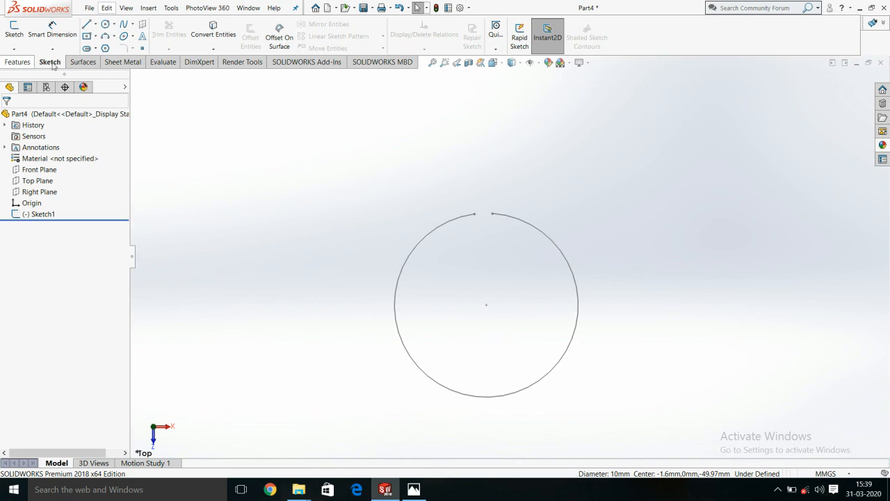
pyautogui.moveTo(384, 213); pyautogui.dragTo(436, 241, button='middle')
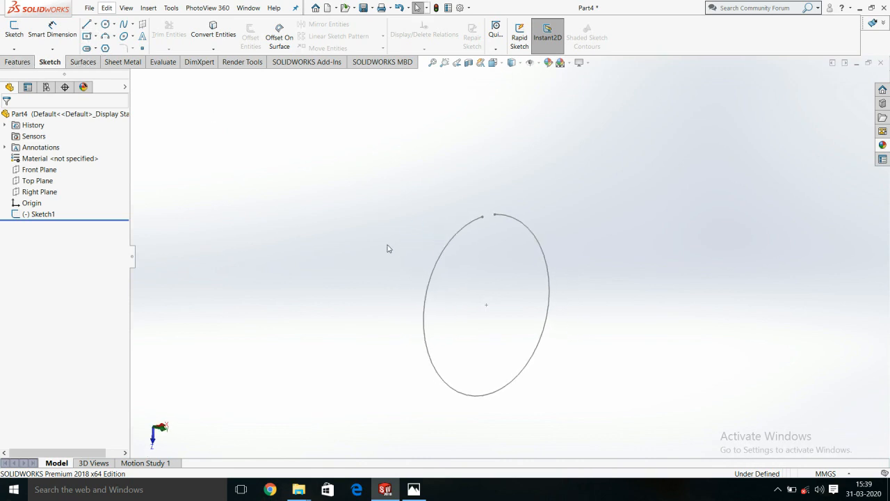
pyautogui.click(15, 64)
pyautogui.click(81, 62)
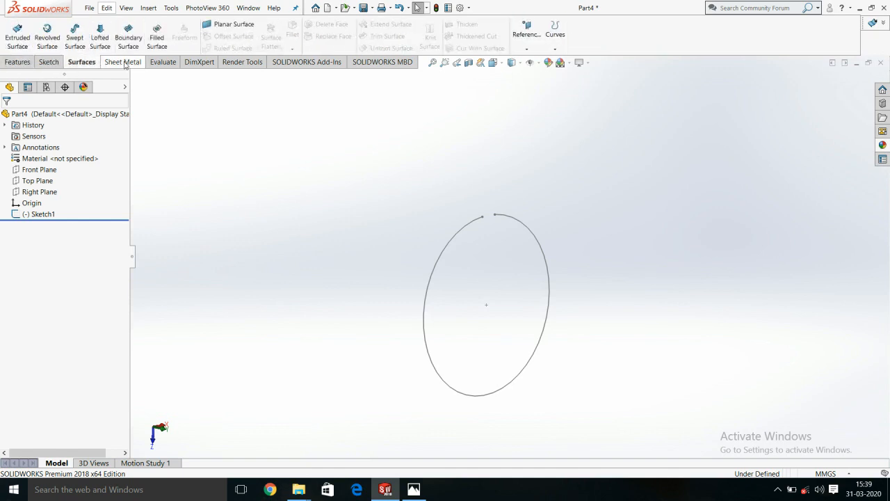
pyautogui.click(526, 32)
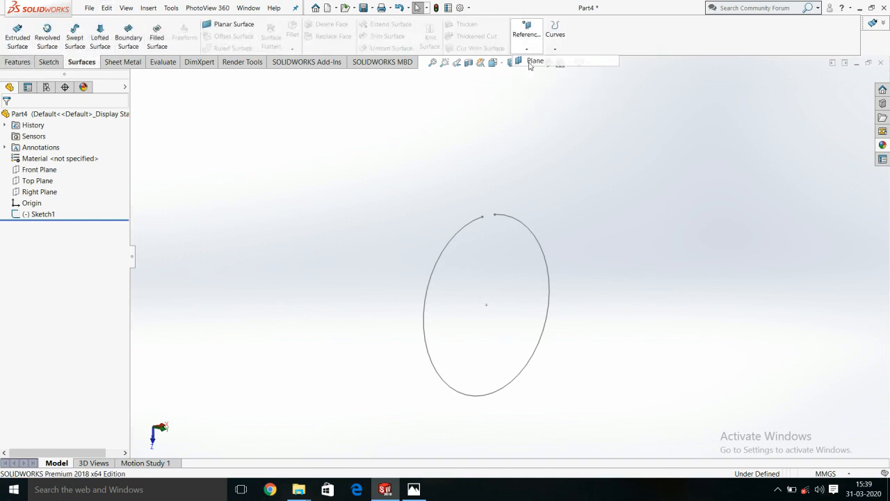
pyautogui.click(462, 233)
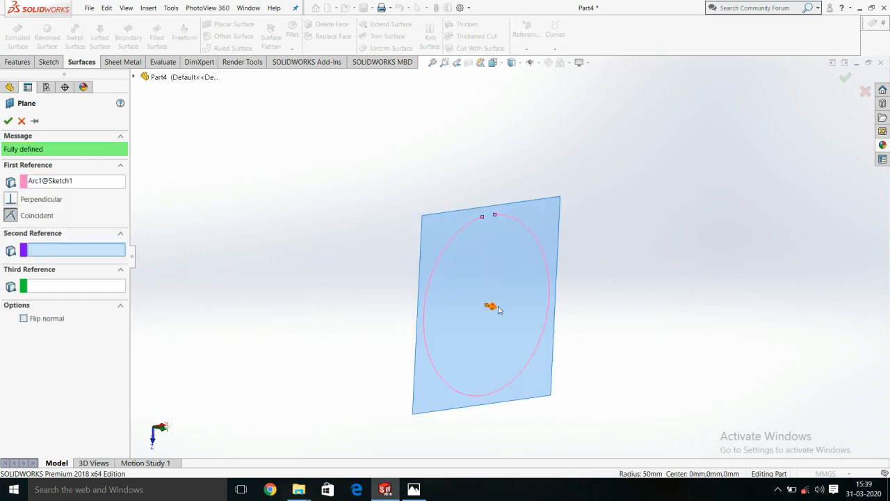
pyautogui.click(426, 299)
pyautogui.moveTo(257, 168); pyautogui.dragTo(287, 184, button='middle')
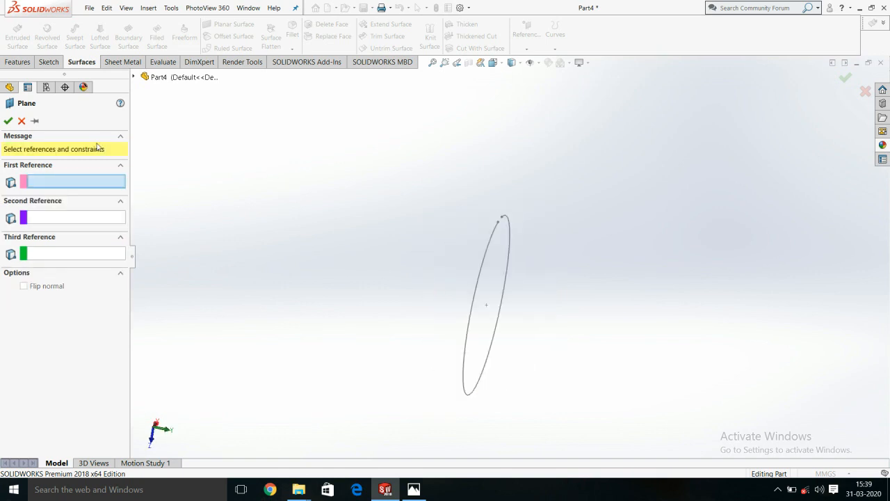
pyautogui.click(22, 120)
pyautogui.click(18, 62)
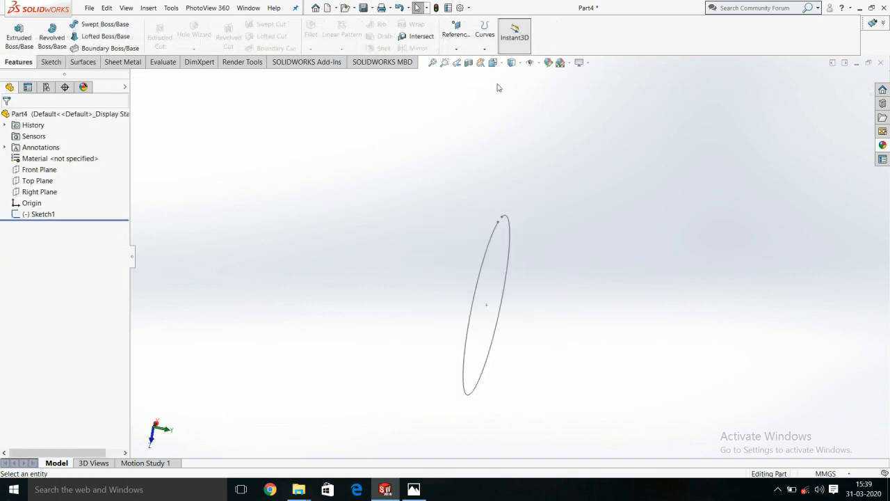
pyautogui.click(457, 49)
pyautogui.click(460, 60)
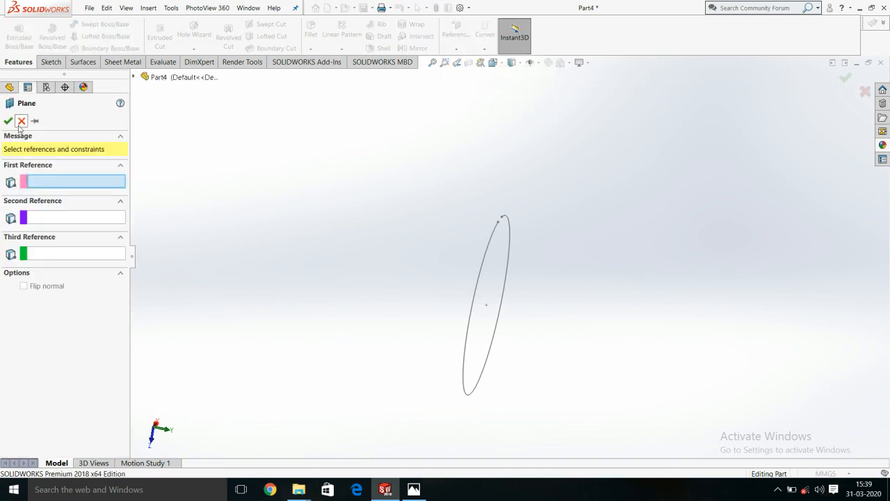
pyautogui.click(22, 121)
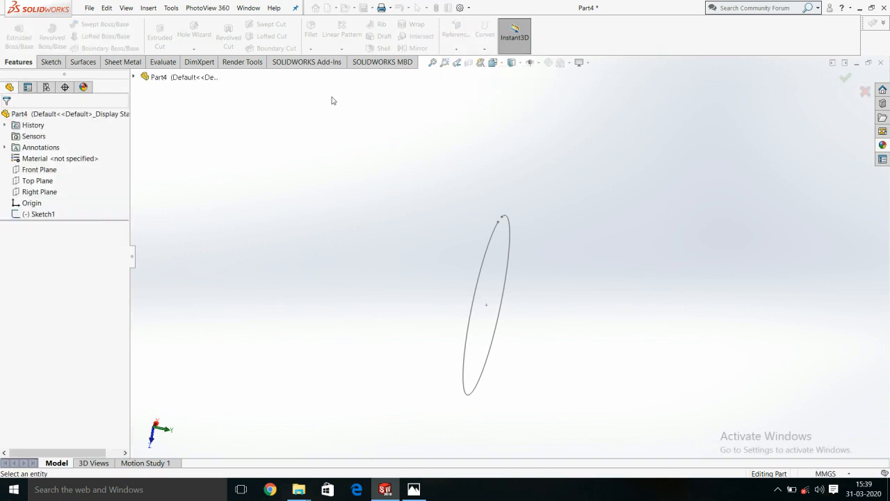
# Create a reference plane offset 200 mm from the Top Plane.
pyautogui.click(38, 181)
pyautogui.click(451, 41)
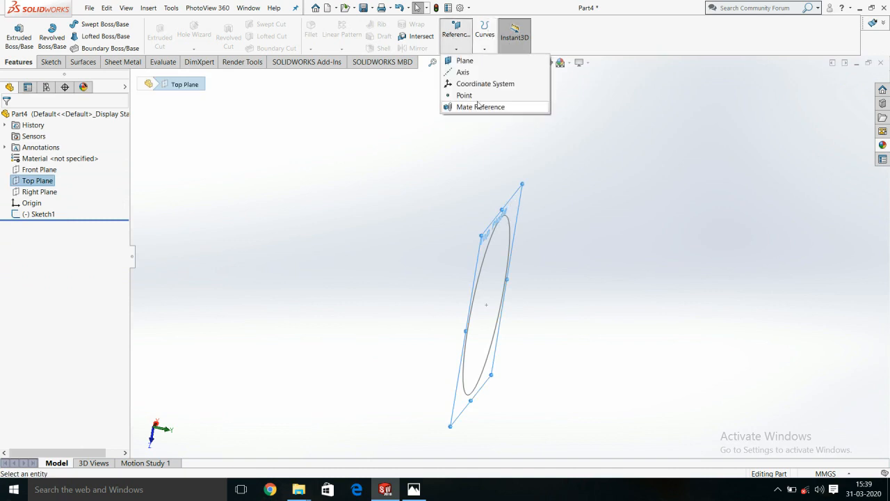
pyautogui.click(467, 61)
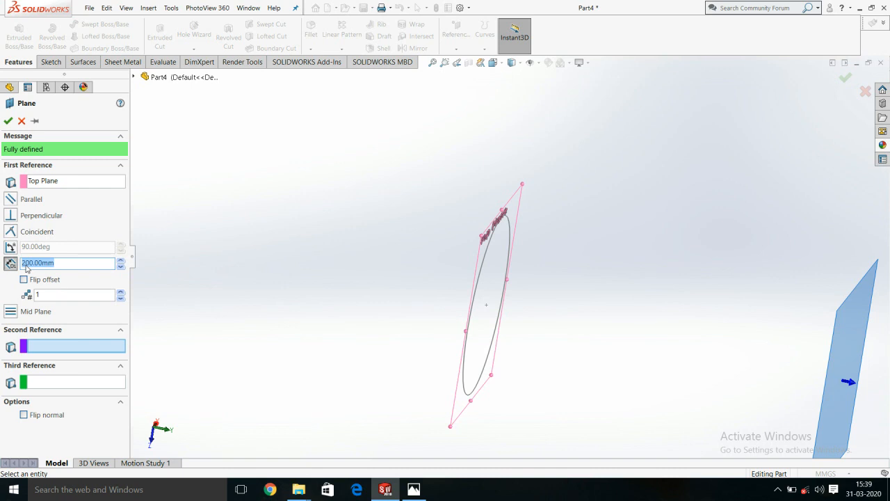
pyautogui.click(8, 121)
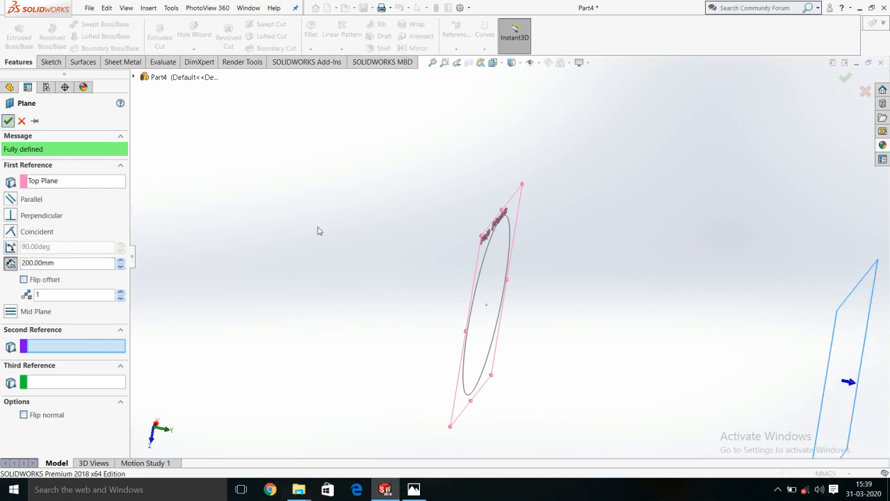
# Accept the 200 mm offset plane and open a sketch on it, viewed face-on.
pyautogui.scroll(1, 511, 306)
pyautogui.moveTo(510, 306); pyautogui.dragTo(543, 281, button='middle')
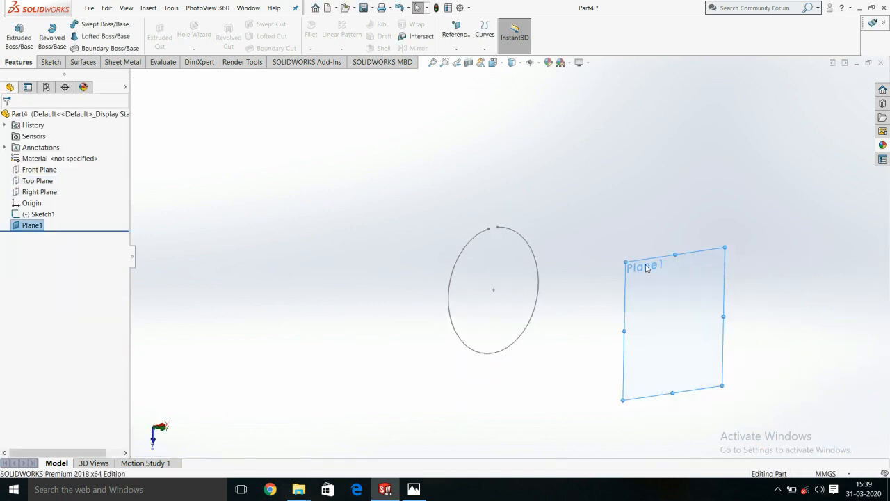
pyautogui.rightClick(688, 256)
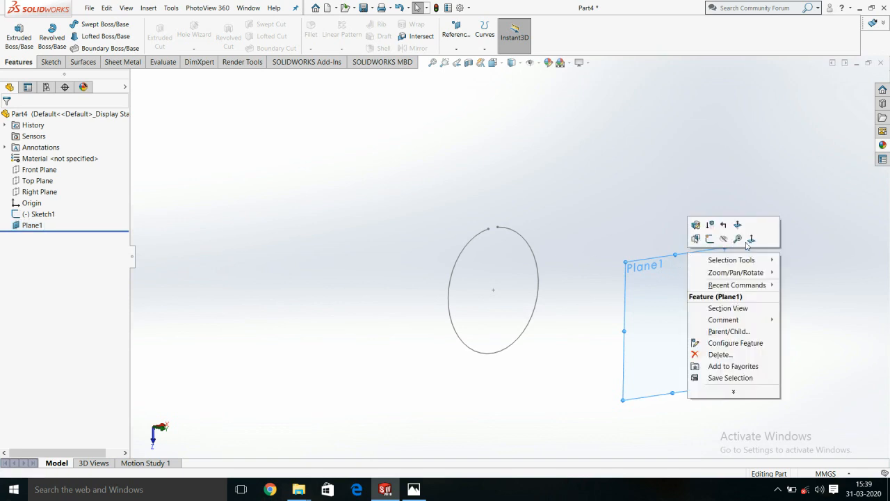
pyautogui.click(709, 239)
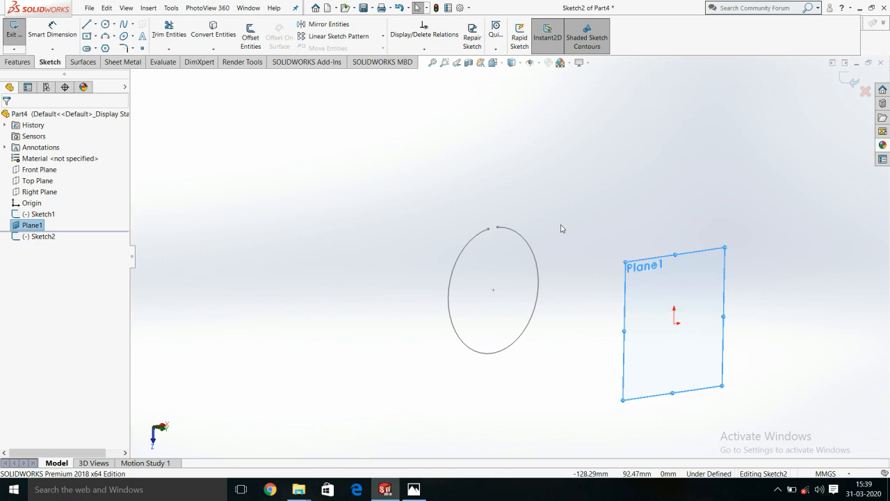
pyautogui.press('space')
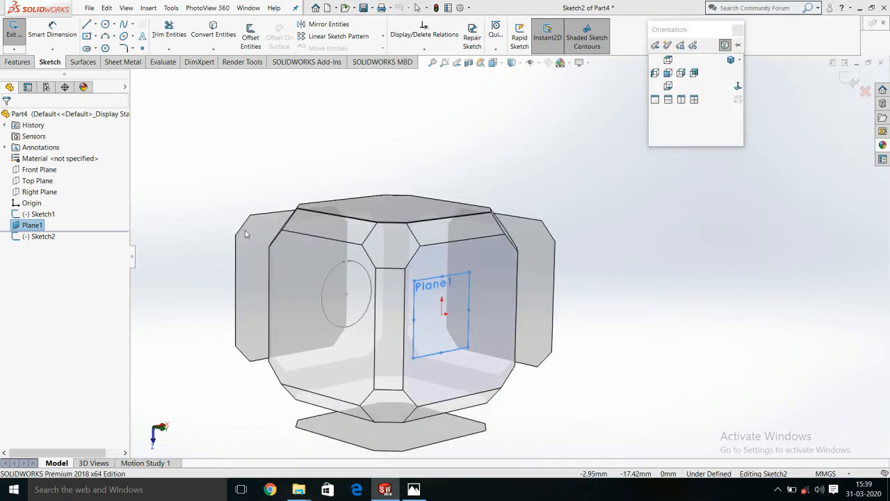
pyautogui.hotkey('ctrl', '8')
# Sketch a circle centred on the origin and set its diameter to 150 mm.
pyautogui.click(105, 25)
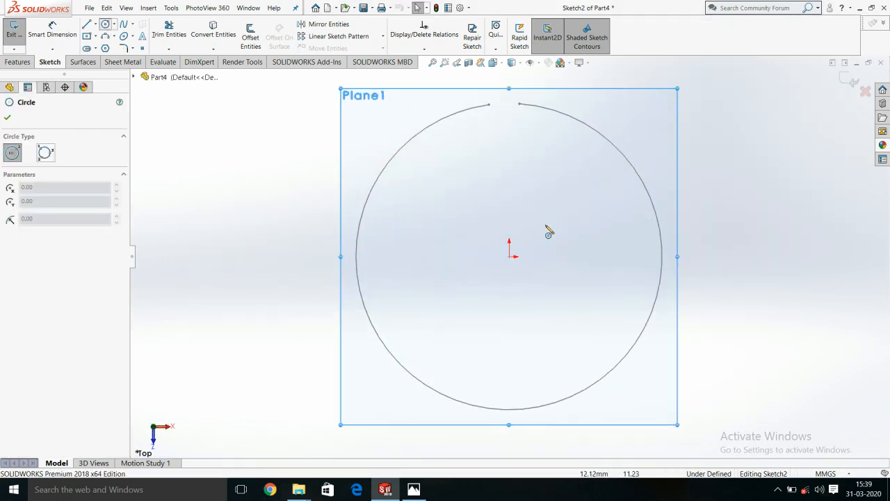
pyautogui.click(510, 256)
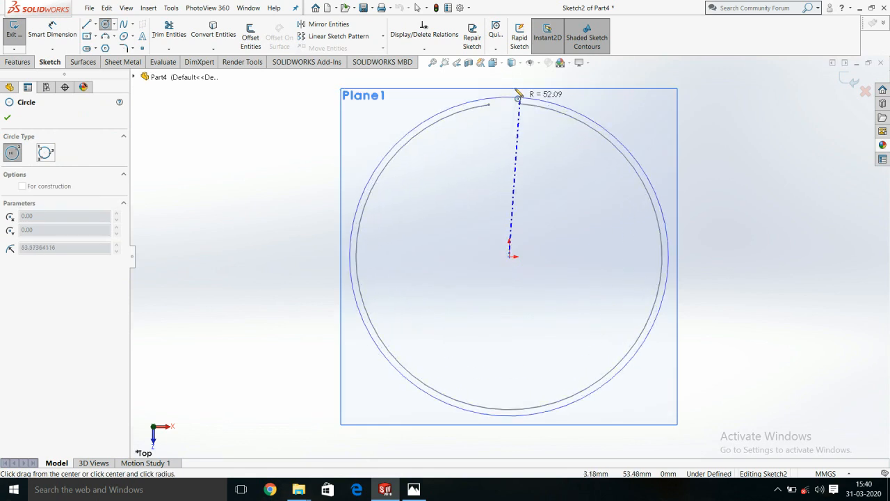
pyautogui.click(518, 89)
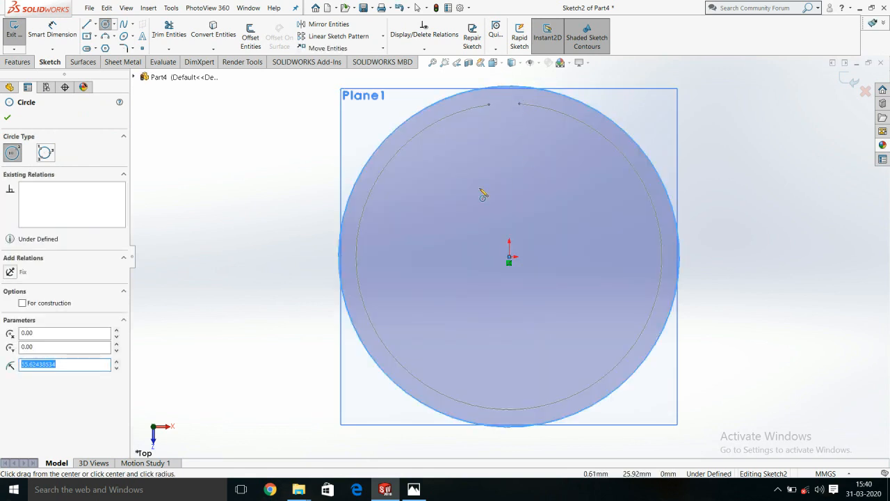
pyautogui.click(52, 31)
pyautogui.click(355, 199)
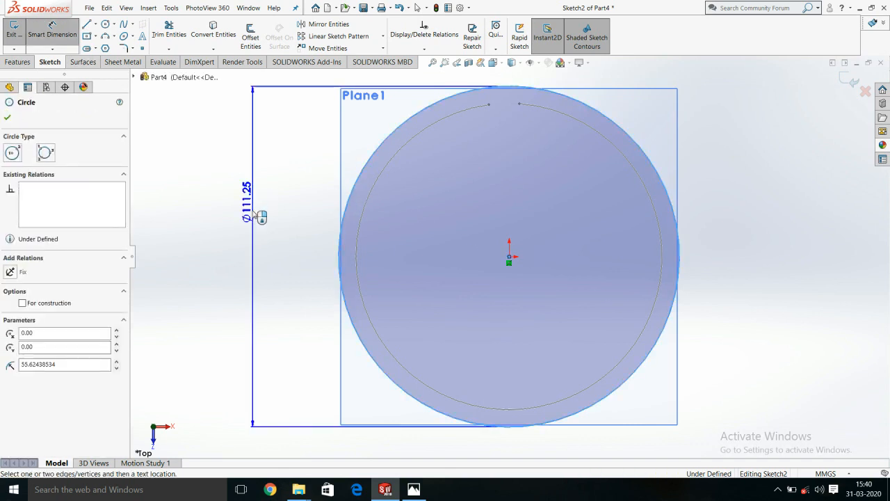
pyautogui.click(254, 225)
pyautogui.write('150')
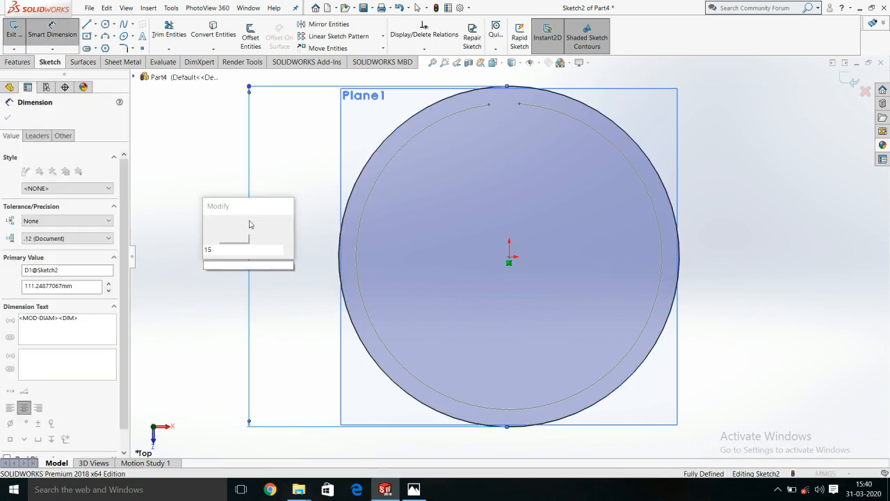
pyautogui.press('Return')
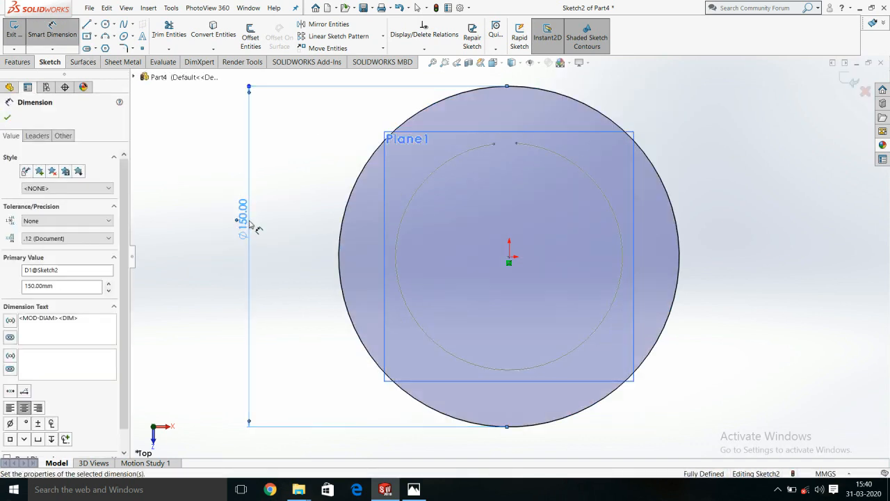
pyautogui.click(7, 118)
pyautogui.press('Escape')
# Sketch a small circle centred on the uppermost point of the 150 mm circle and set its diameter to 10 mm.
pyautogui.scroll(3, 563, 130)
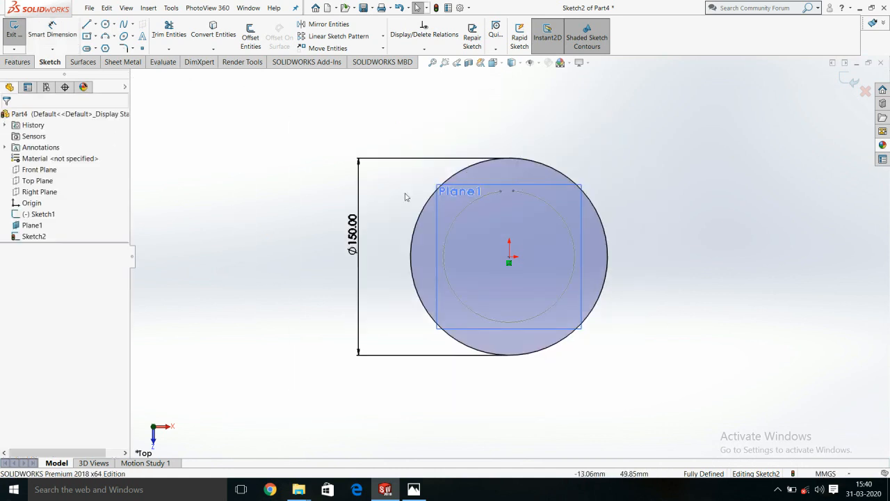
pyautogui.scroll(-1, 407, 183)
pyautogui.click(105, 25)
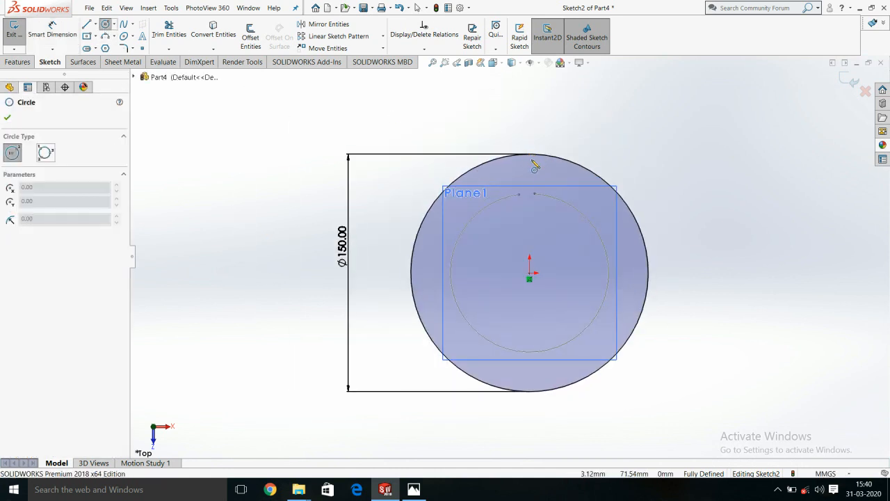
pyautogui.click(529, 155)
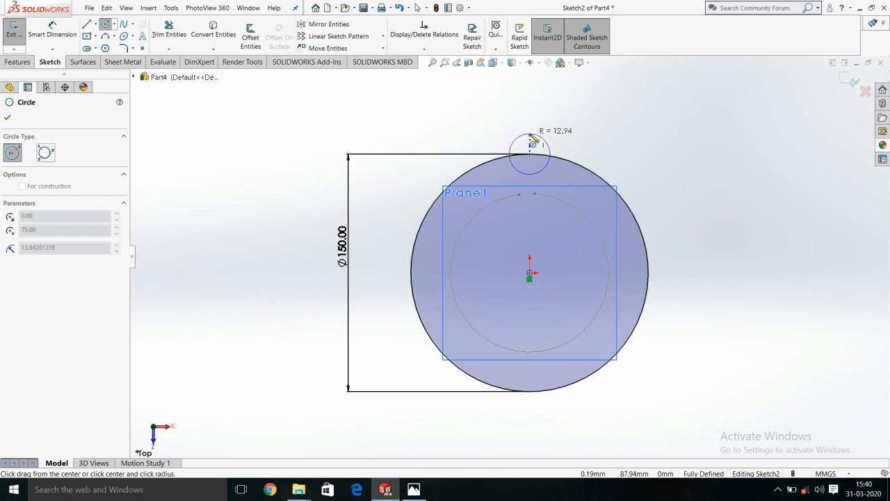
pyautogui.click(537, 140)
pyautogui.click(53, 31)
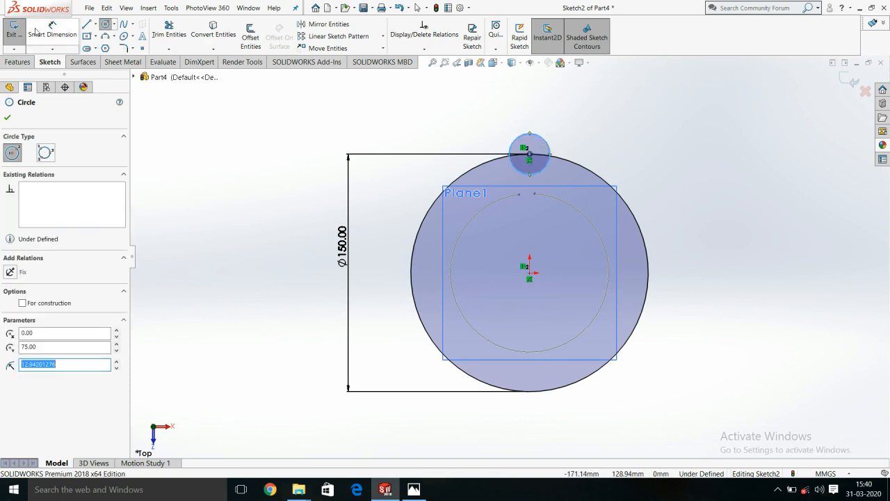
pyautogui.click(548, 144)
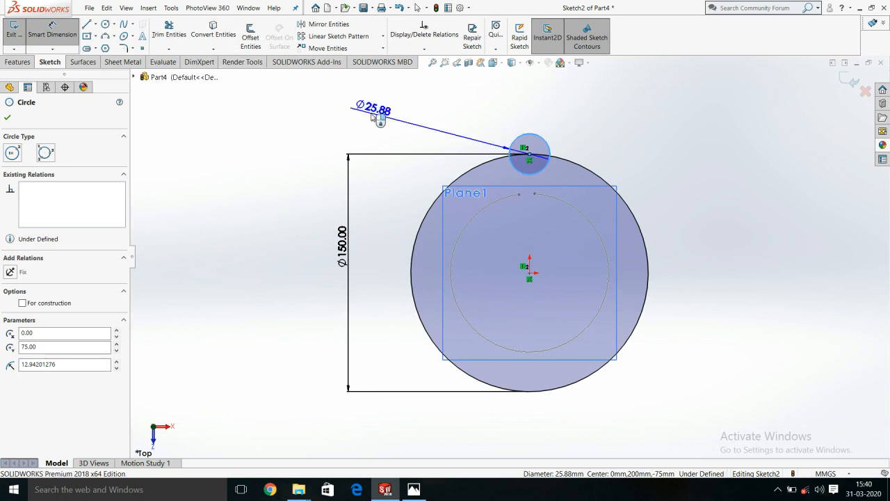
pyautogui.click(389, 117)
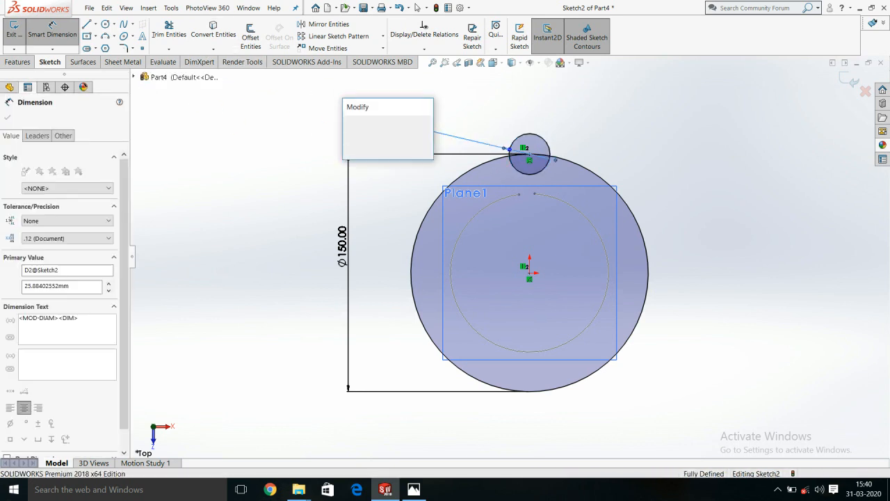
pyautogui.write('10')
pyautogui.press('Return')
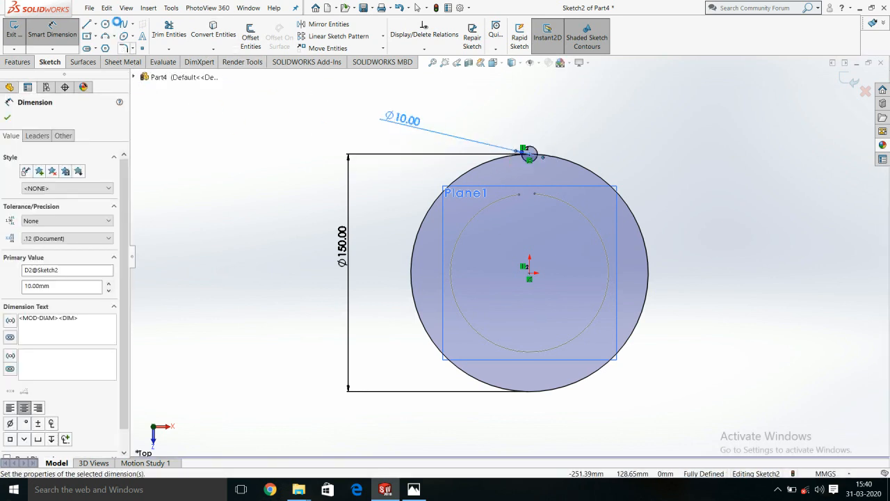
# Trim away the part of the 150 mm circle that lies inside the small circle.
pyautogui.click(169, 30)
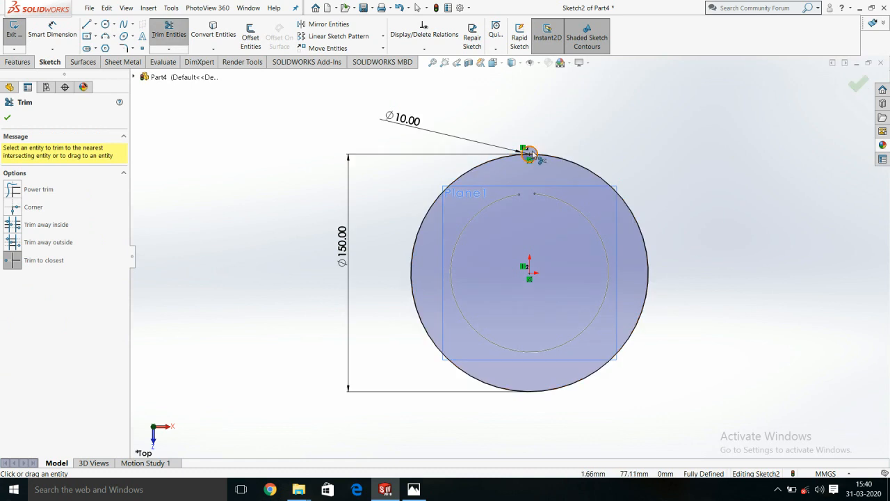
pyautogui.scroll(-8, 529, 153)
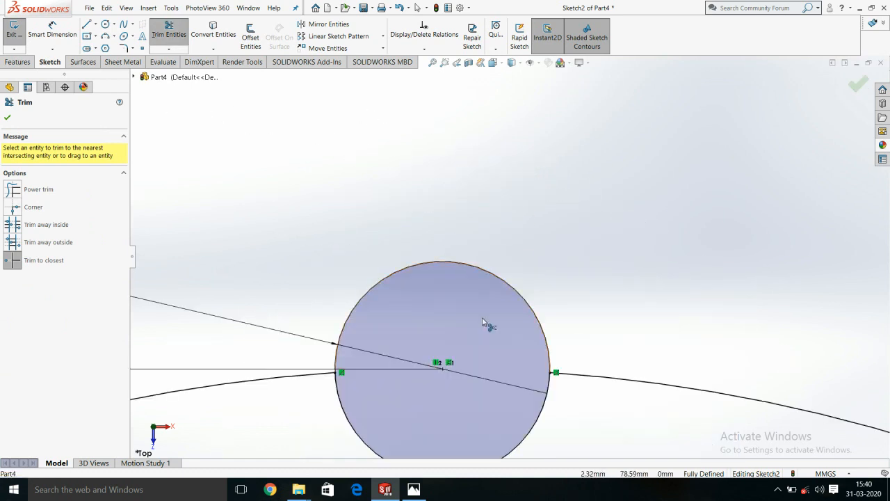
pyautogui.press('Escape')
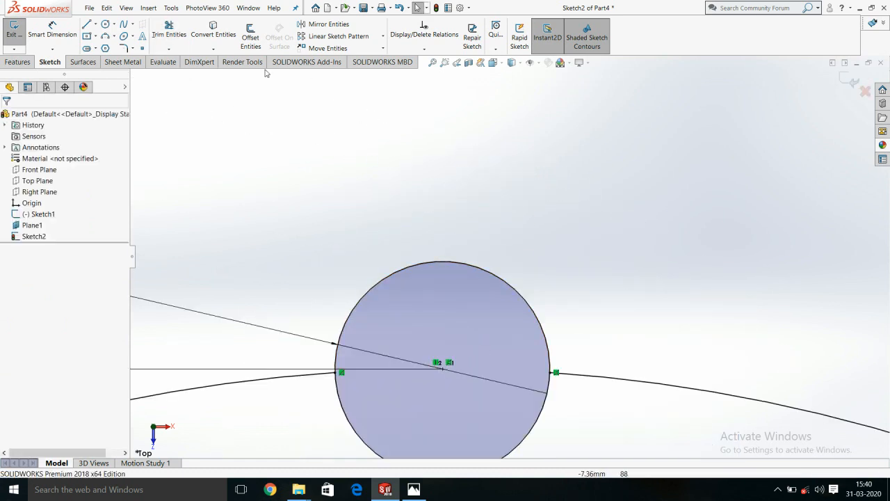
# Delete the 10 mm circle together with its dimension and exit the second profile sketch.
pyautogui.click(414, 268)
pyautogui.press('Delete')
pyautogui.click(394, 246)
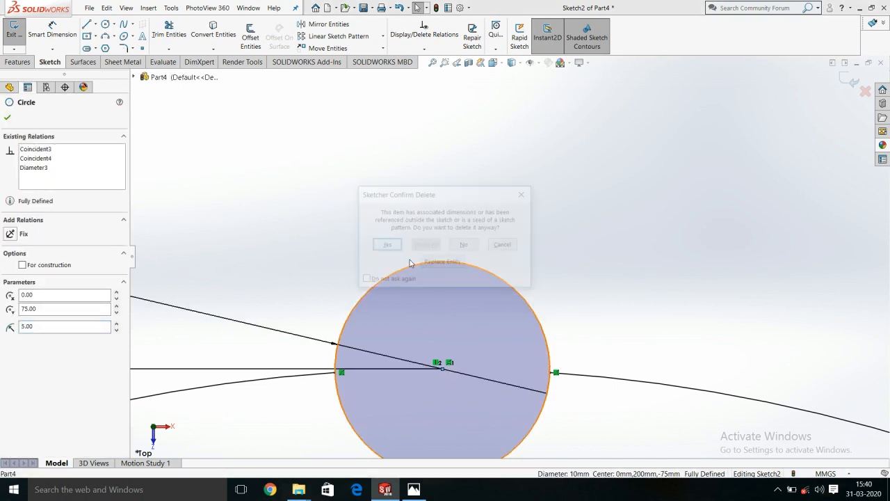
pyautogui.scroll(3, 603, 277)
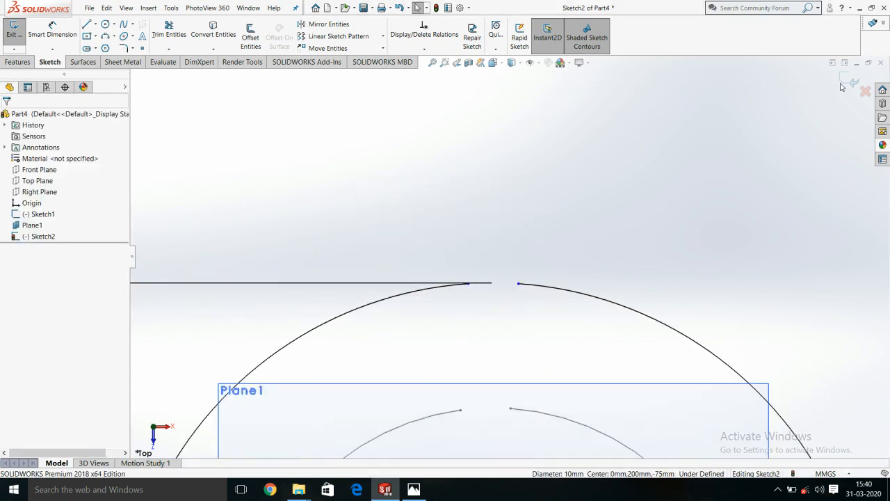
pyautogui.click(848, 81)
# Create a bent-type Lofted Bend between the open 100 mm and 150 mm profiles with 1 mm thickness and 0.50 mm chord tolerance.
pyautogui.scroll(6, 550, 337)
pyautogui.moveTo(549, 327)
pyautogui.mouseDown(button='middle')
pyautogui.moveTo(431, 276)
pyautogui.moveTo(481, 300)
pyautogui.moveTo(533, 345)
pyautogui.mouseUp(button='middle')
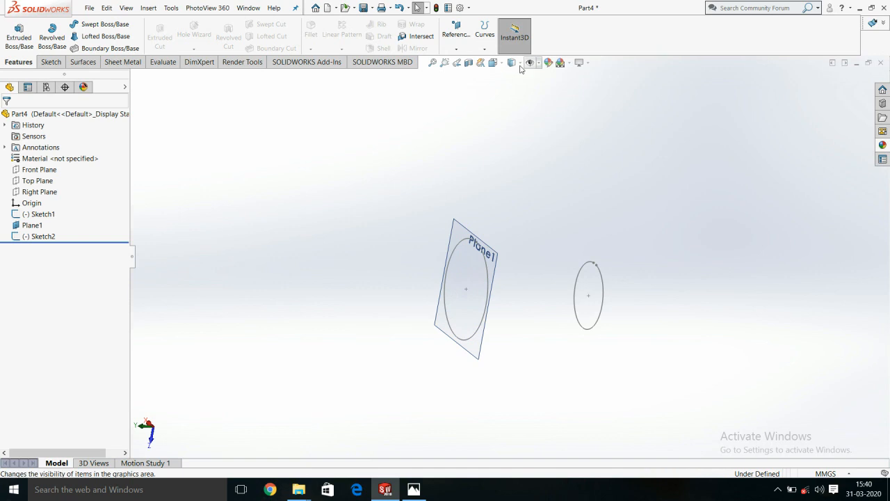
pyautogui.click(110, 64)
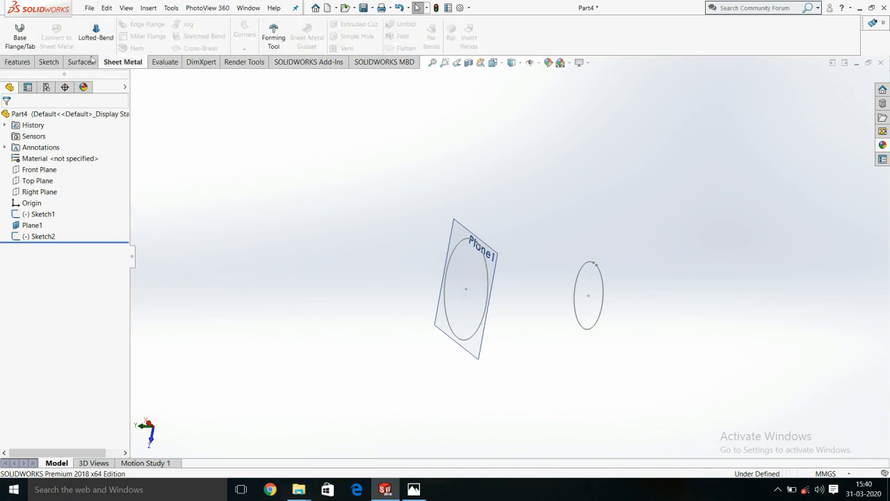
pyautogui.click(96, 33)
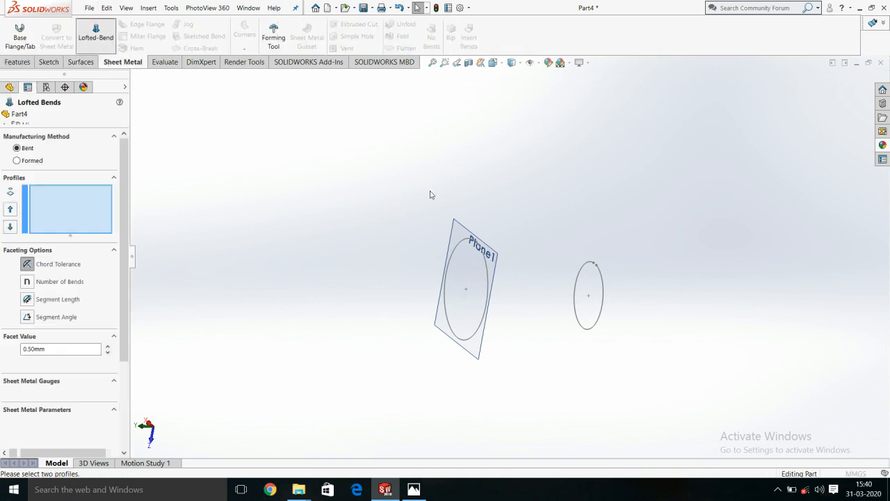
pyautogui.click(581, 276)
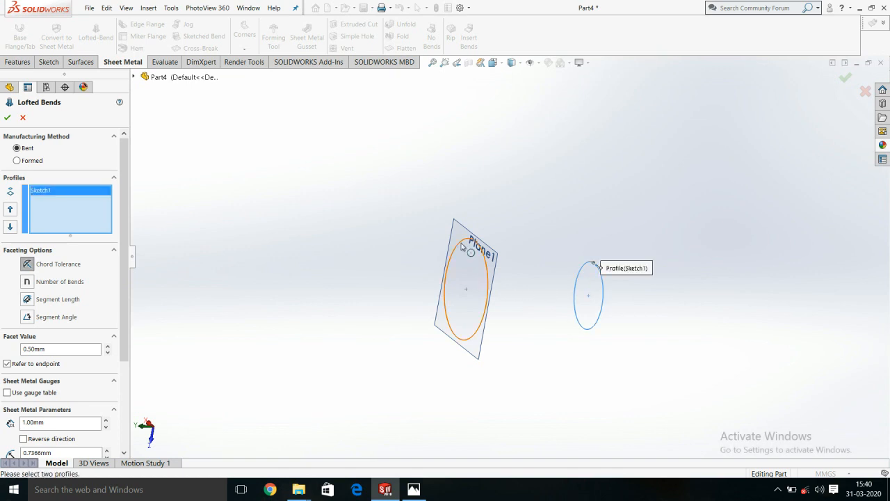
pyautogui.click(461, 247)
pyautogui.moveTo(489, 264); pyautogui.dragTo(215, 291, button='middle')
pyautogui.click(6, 117)
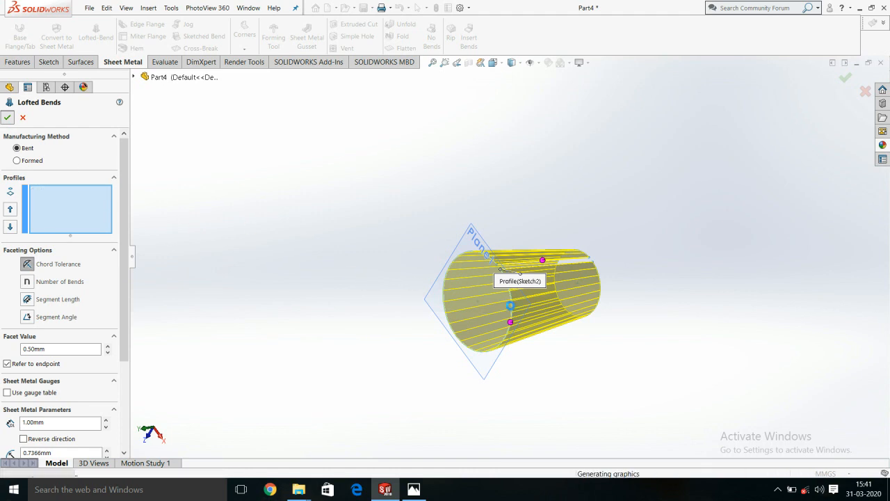
# Examine the faceted walls and the open seam of the lofted bend from several angles.
pyautogui.scroll(-1, 603, 313)
pyautogui.moveTo(606, 304); pyautogui.dragTo(455, 275, button='middle')
pyautogui.scroll(-5, 549, 255)
pyautogui.moveTo(552, 260); pyautogui.dragTo(633, 268, button='middle')
pyautogui.scroll(3, 632, 268)
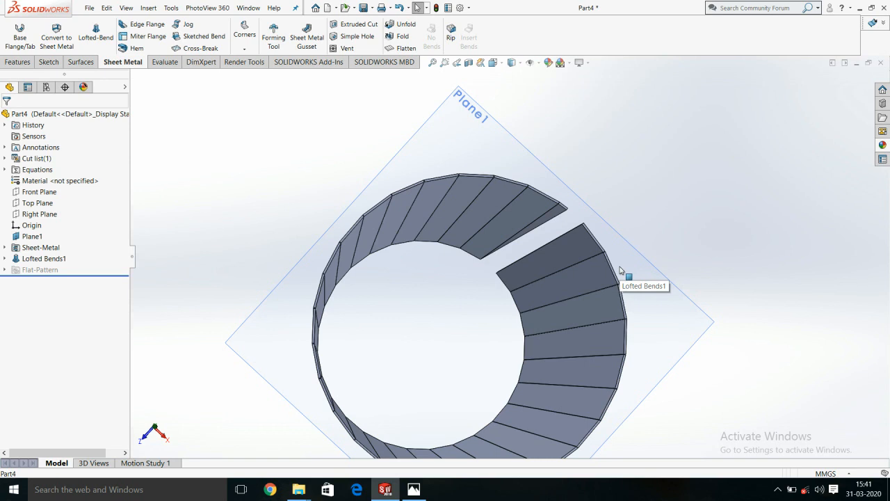
pyautogui.scroll(4, 495, 247)
pyautogui.moveTo(493, 247); pyautogui.dragTo(427, 93, button='middle')
# Flatten the lofted bend to examine its flat pattern, and return it to the folded state.
pyautogui.click(403, 48)
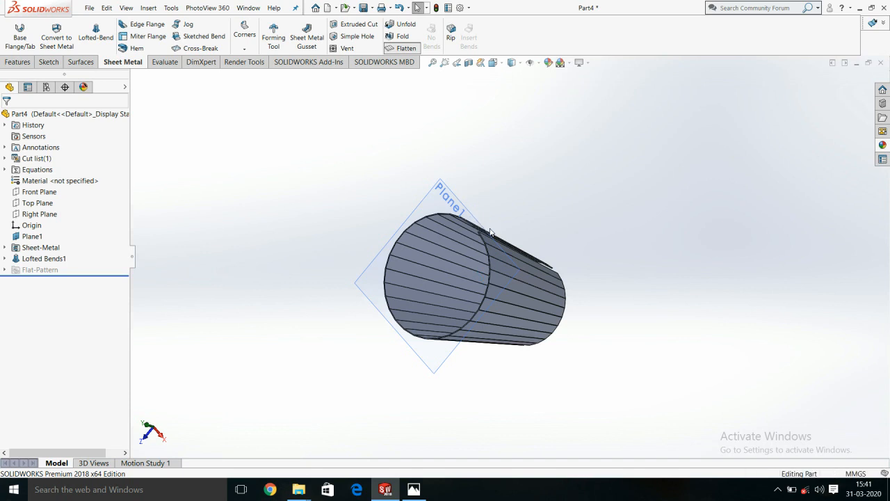
pyautogui.scroll(6, 428, 333)
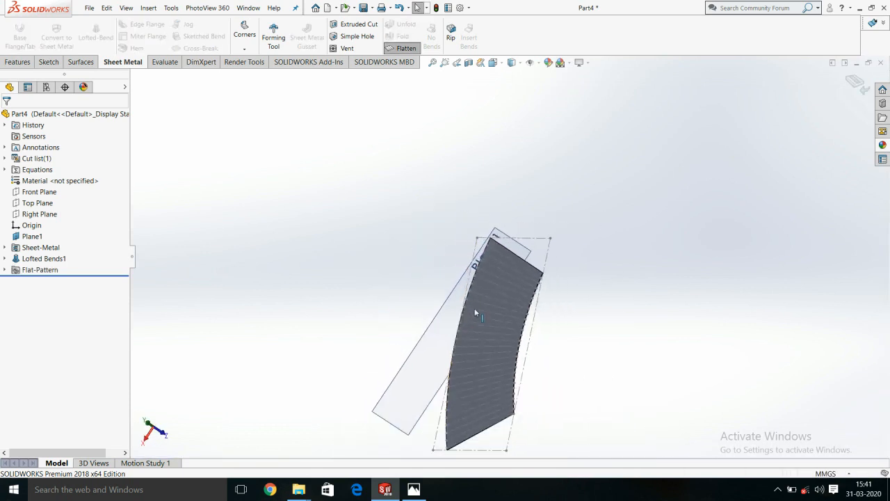
pyautogui.moveTo(489, 341); pyautogui.dragTo(521, 375, button='middle')
pyautogui.scroll(-4, 521, 375)
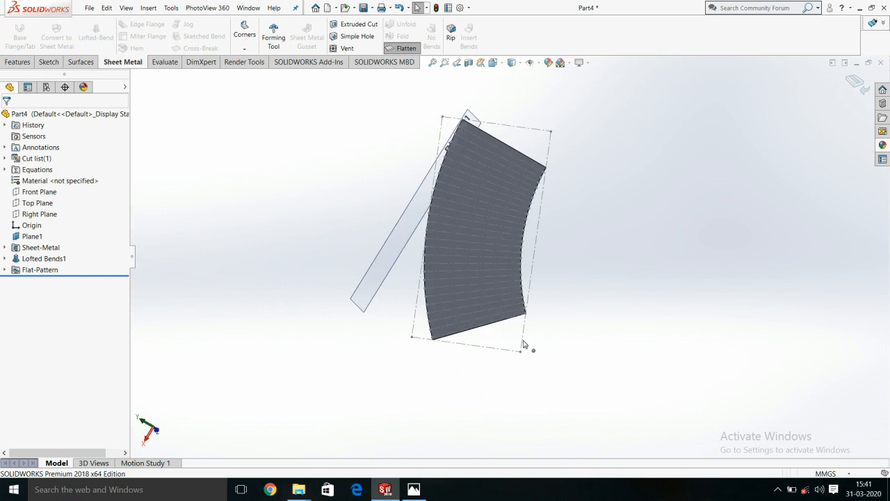
pyautogui.moveTo(485, 259); pyautogui.dragTo(388, 182, button='middle')
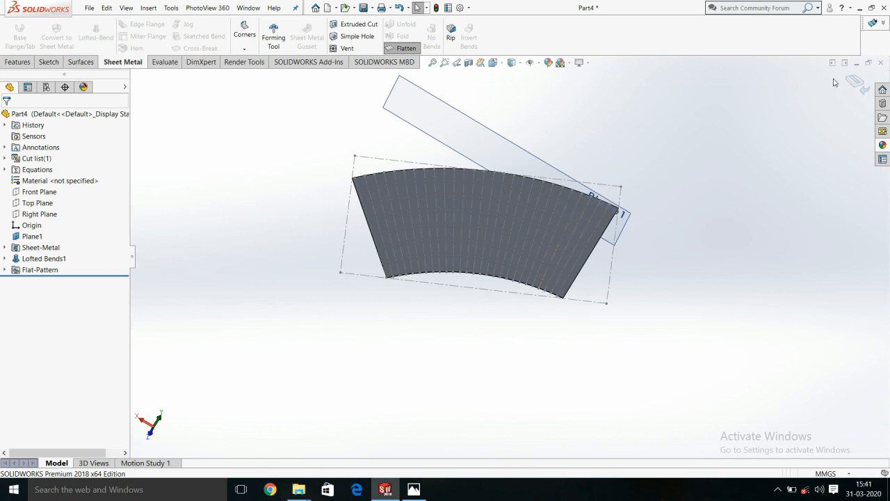
pyautogui.hotkey('ctrl', 'z')
pyautogui.moveTo(509, 240); pyautogui.dragTo(725, 157, button='middle')
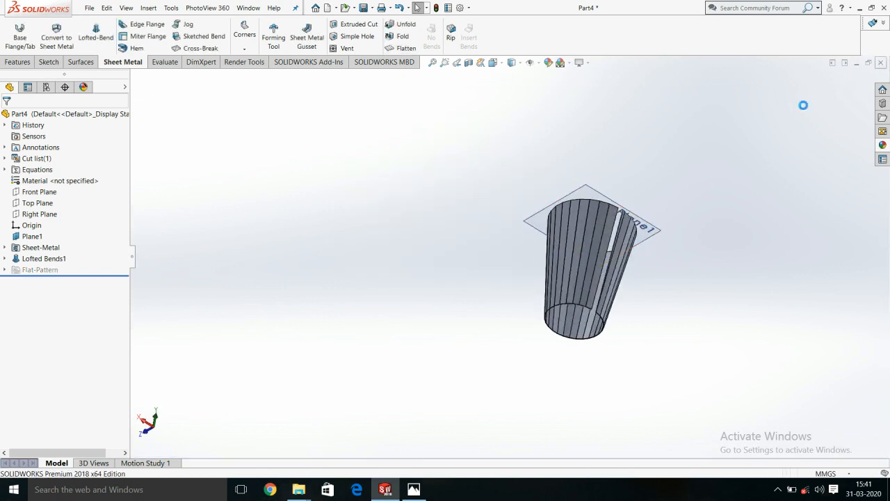
# Close the lofted bend part and create a new part document.
pyautogui.hotkey('ctrl', 'w')
pyautogui.click(423, 263)
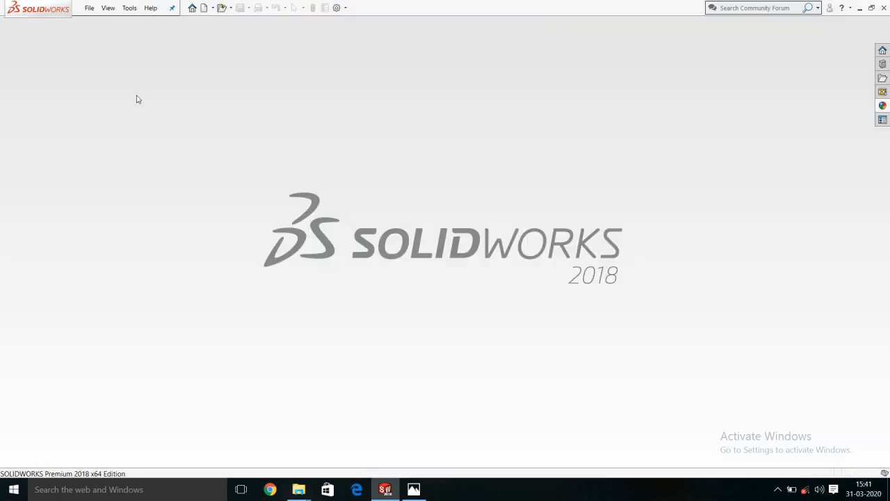
pyautogui.click(414, 489)
pyautogui.click(90, 8)
pyautogui.click(97, 22)
pyautogui.doubleClick(190, 185)
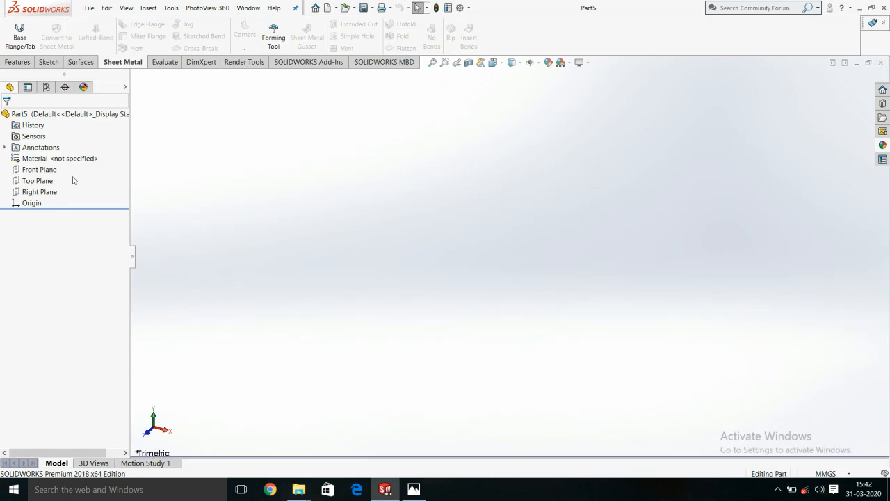
# Sketch a center rectangle about 186 mm long on the Top Plane, centered on the origin.
pyautogui.click(46, 180)
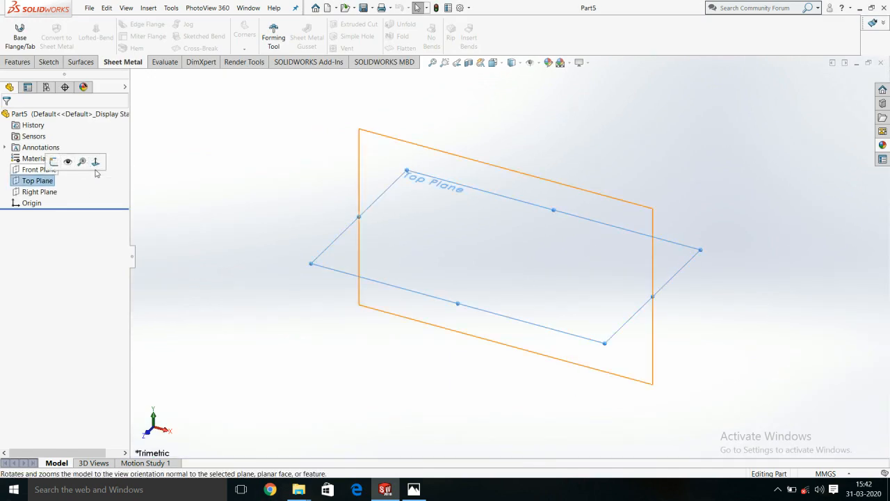
pyautogui.click(68, 169)
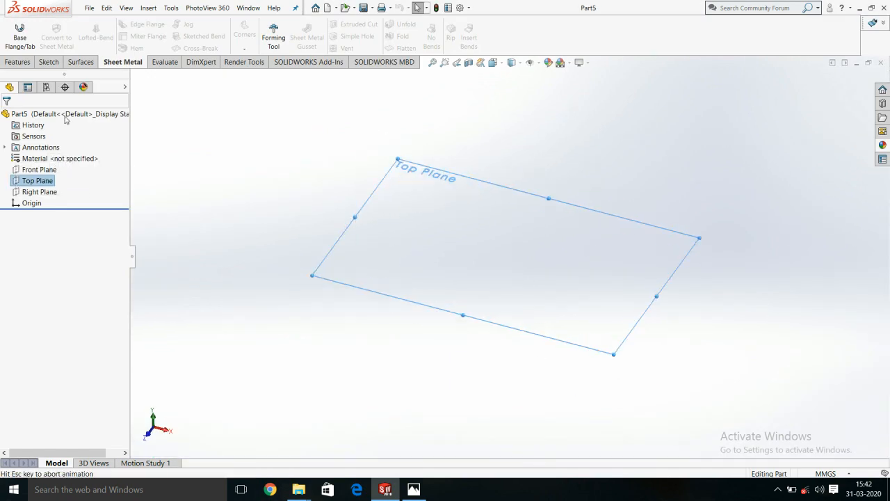
pyautogui.click(49, 62)
pyautogui.click(87, 35)
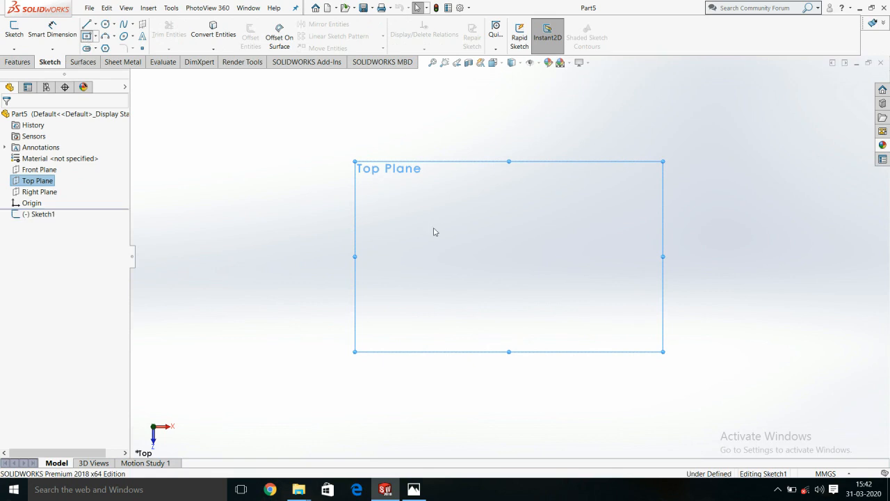
pyautogui.click(510, 257)
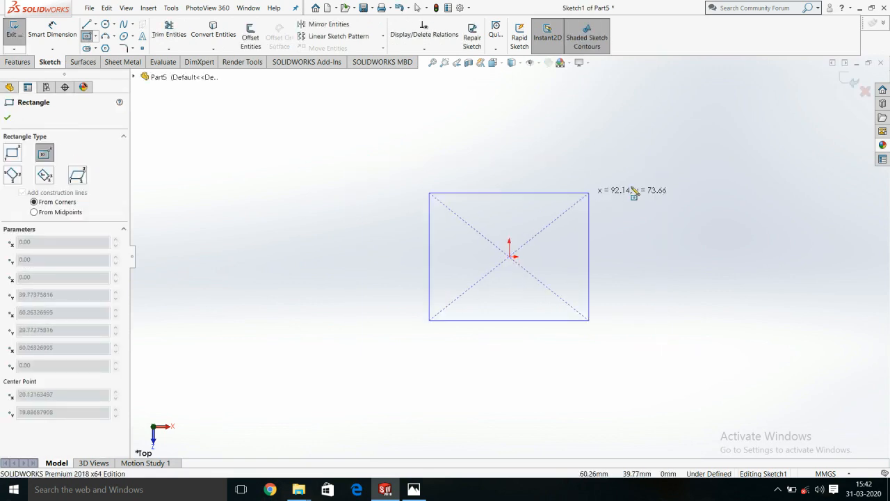
pyautogui.click(669, 196)
# Dimension the rectangle to 150 mm long and 75 mm wide, and exit the sketch.
pyautogui.click(51, 33)
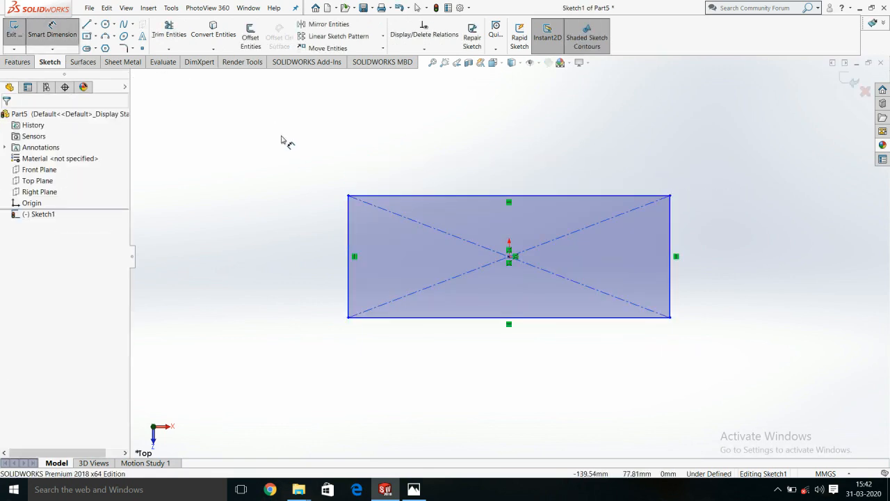
pyautogui.click(388, 195)
pyautogui.click(433, 152)
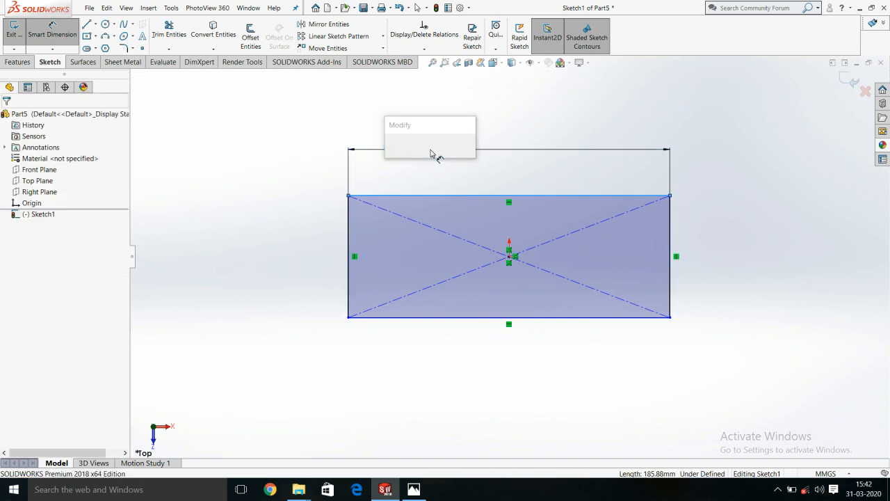
pyautogui.write('150')
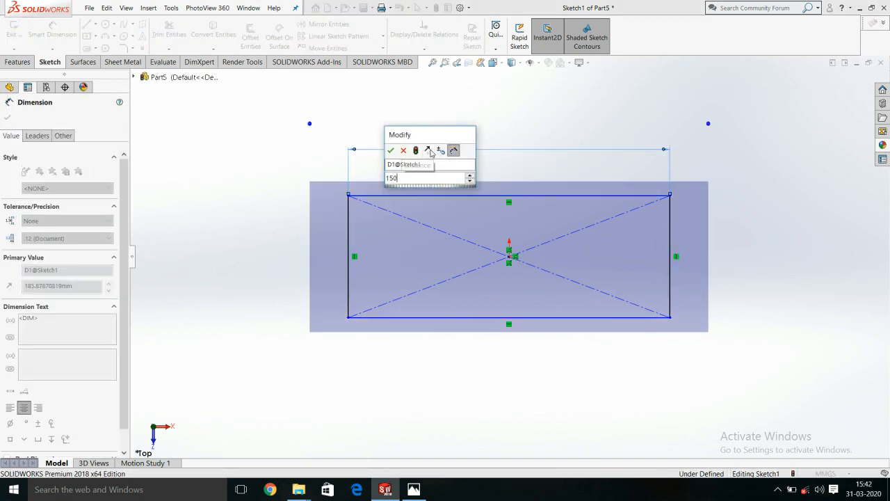
pyautogui.press('Return')
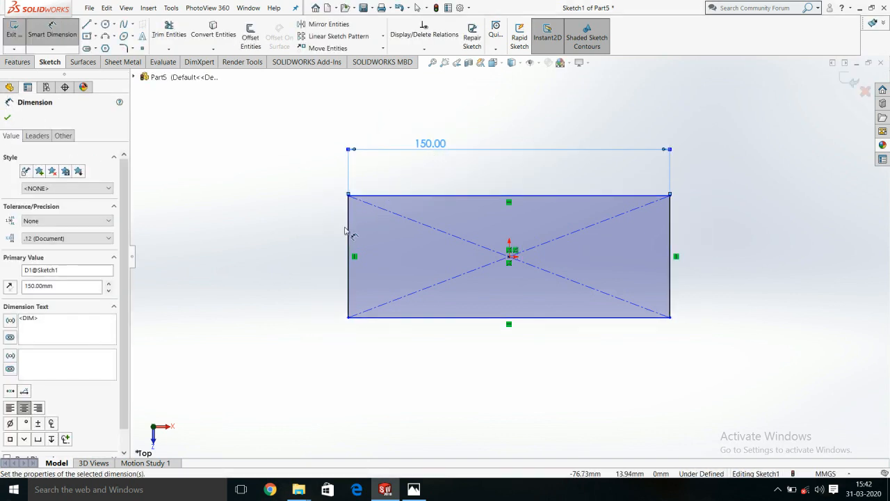
pyautogui.click(349, 236)
pyautogui.click(302, 242)
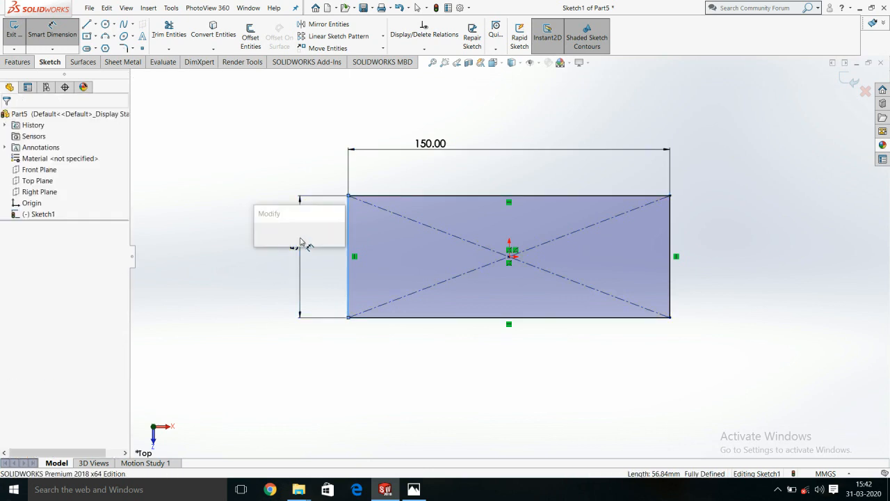
pyautogui.write('7')
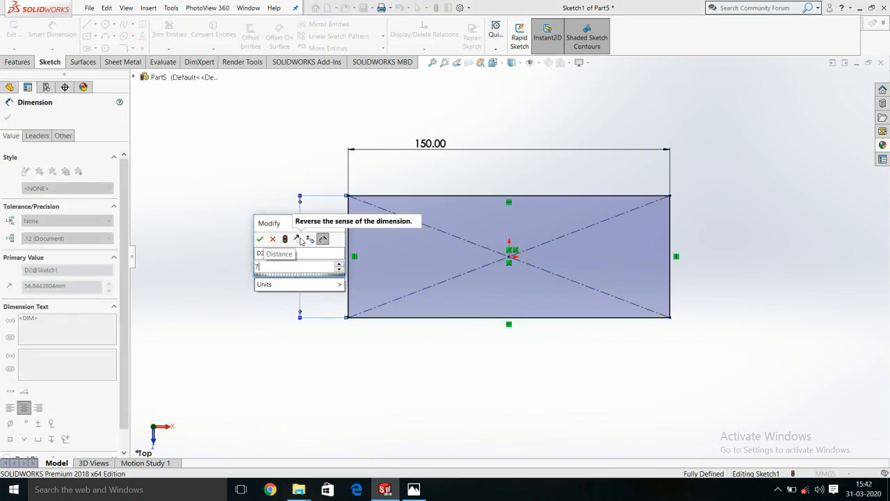
pyautogui.write('5')
pyautogui.press('Return')
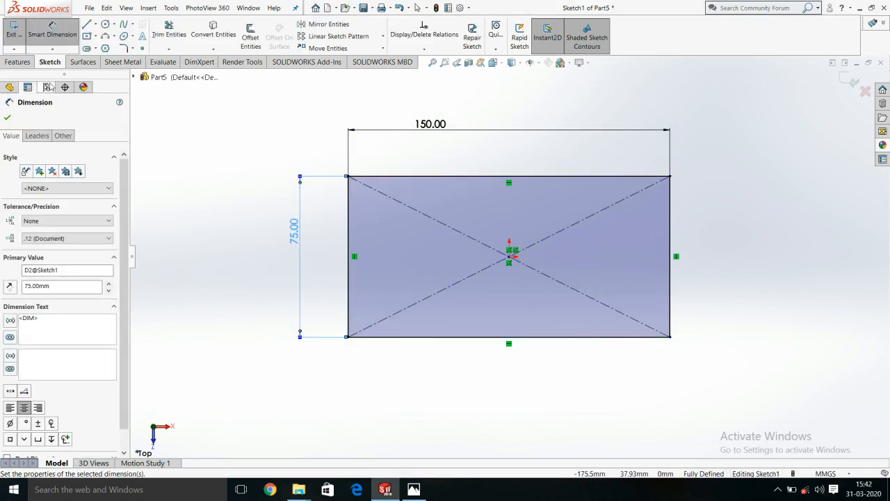
pyautogui.click(7, 116)
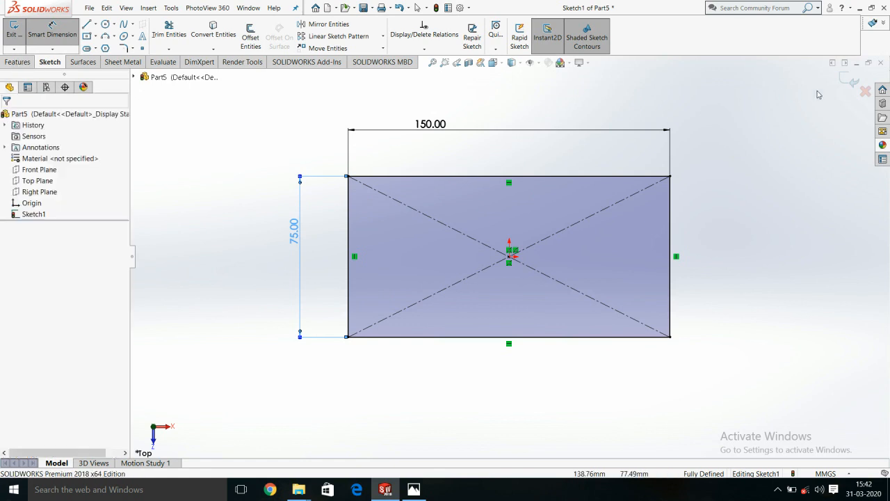
pyautogui.click(851, 81)
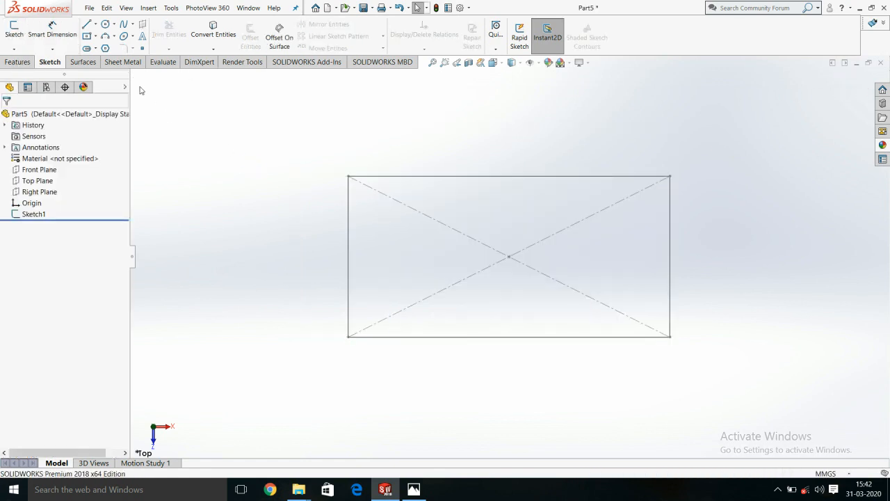
# Create a Base Flange from the rectangle sketch with 1 mm thickness, K-Factor 0.5 and rectangular auto relief.
pyautogui.click(125, 62)
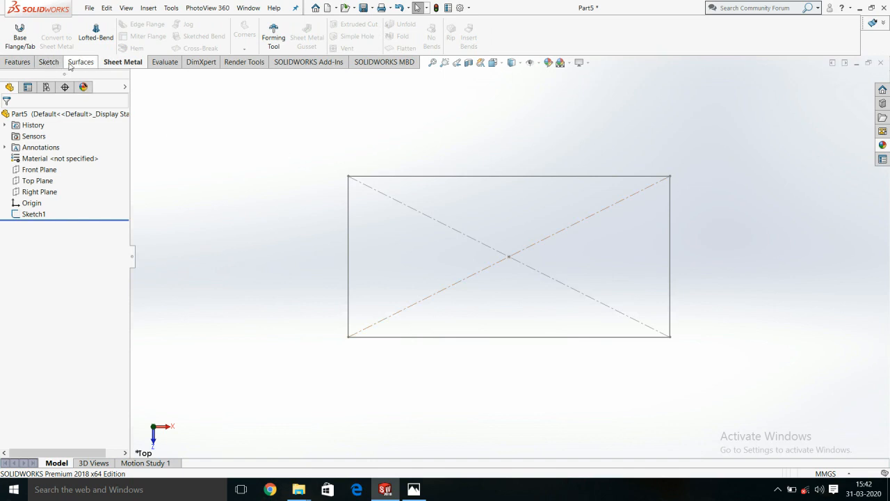
pyautogui.click(19, 35)
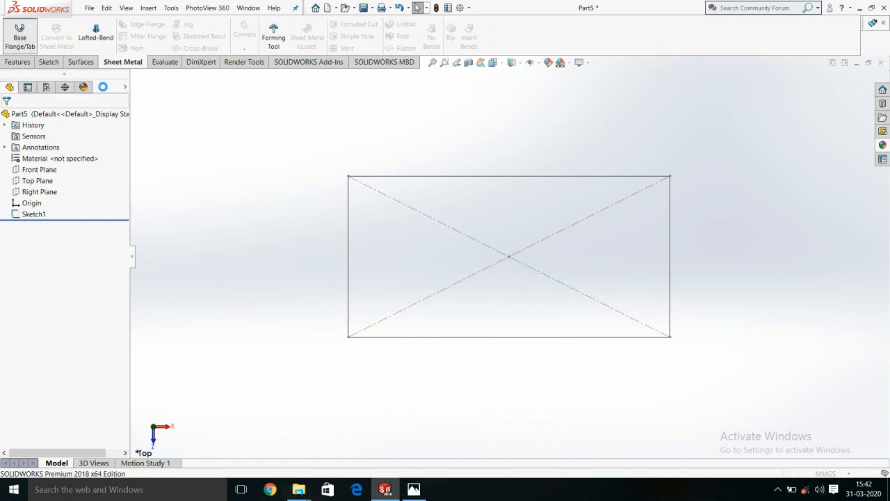
pyautogui.click(498, 184)
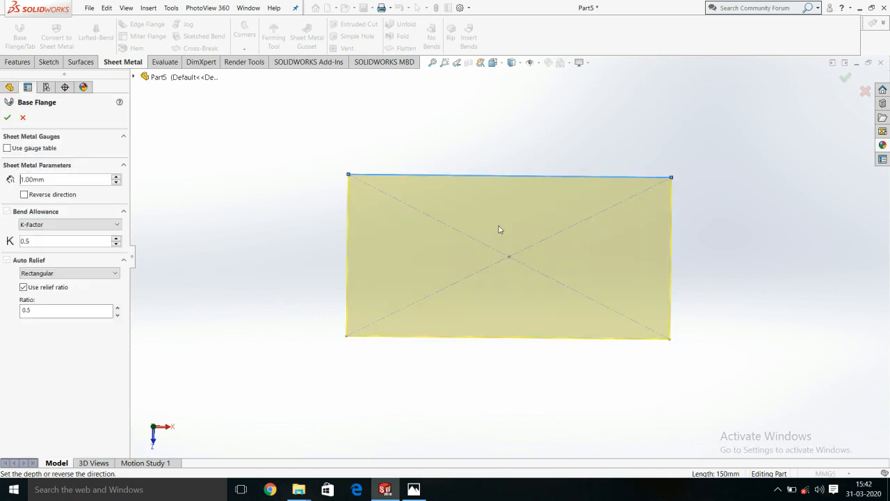
pyautogui.click(6, 118)
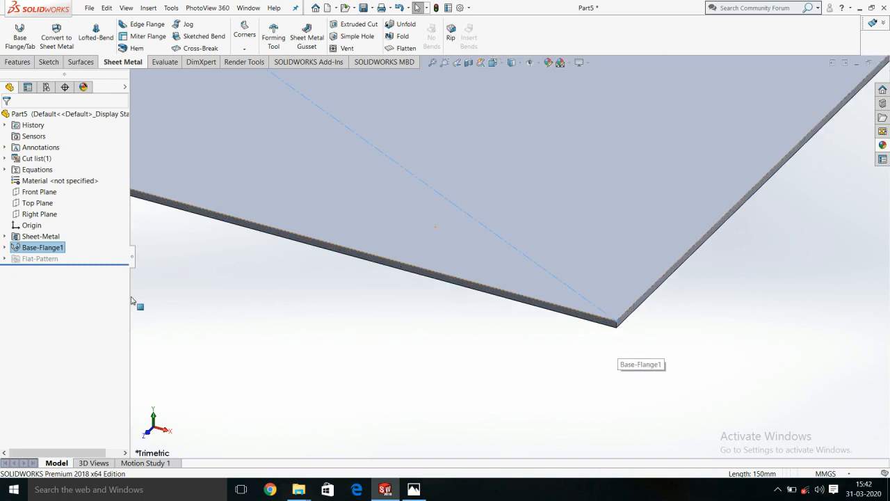
# Review the base flange's thickness settings and the Sheet-Metal feature's bend parameters without changing them.
pyautogui.click(42, 248)
pyautogui.click(53, 219)
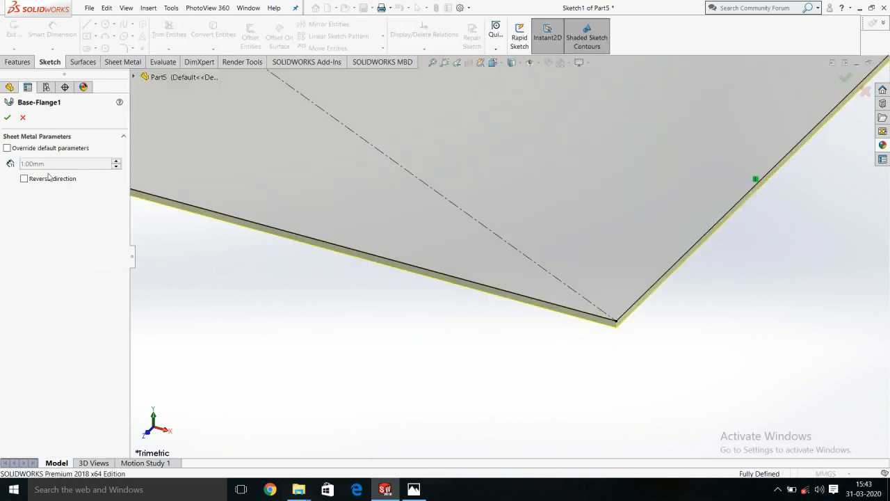
pyautogui.click(23, 118)
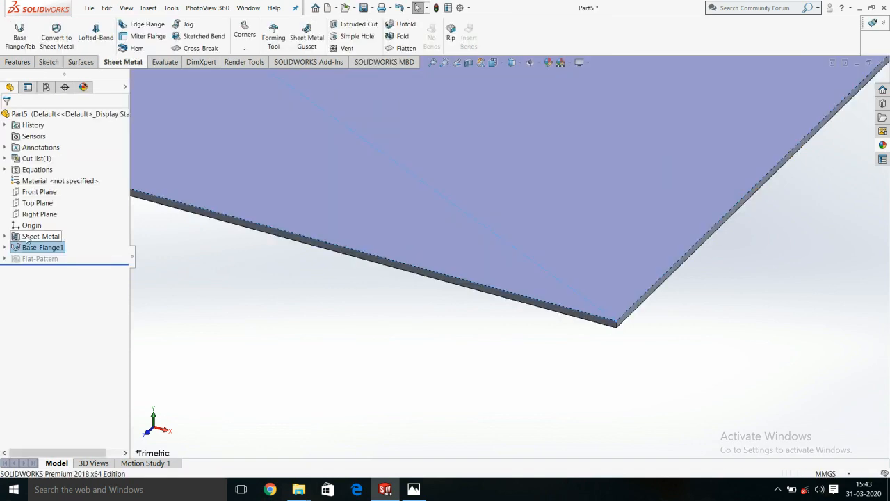
pyautogui.click(27, 237)
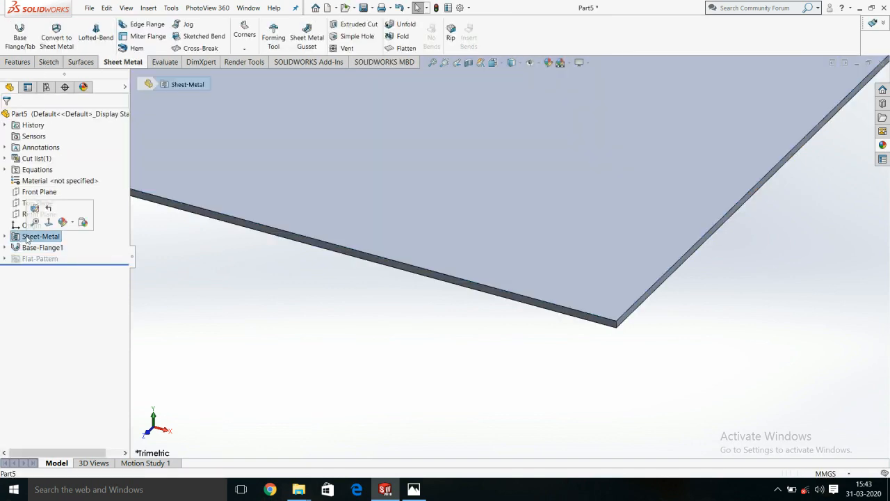
pyautogui.rightClick(28, 237)
pyautogui.click(33, 212)
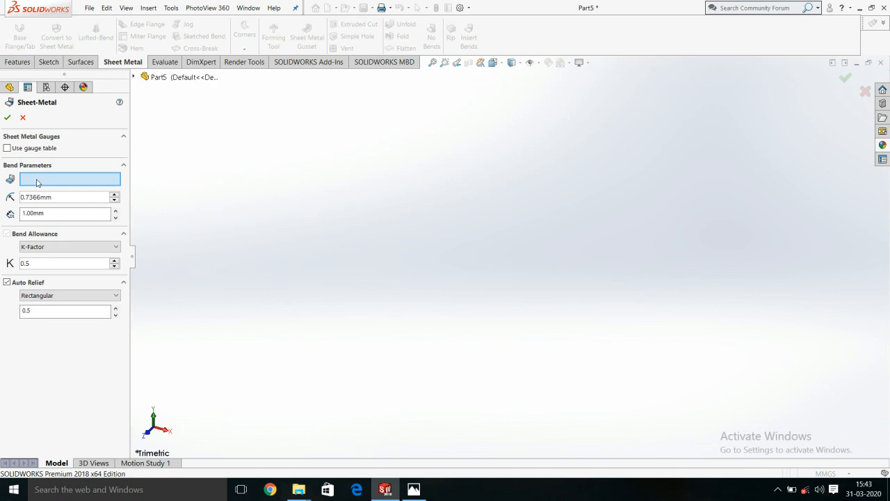
pyautogui.click(23, 118)
pyautogui.click(405, 234)
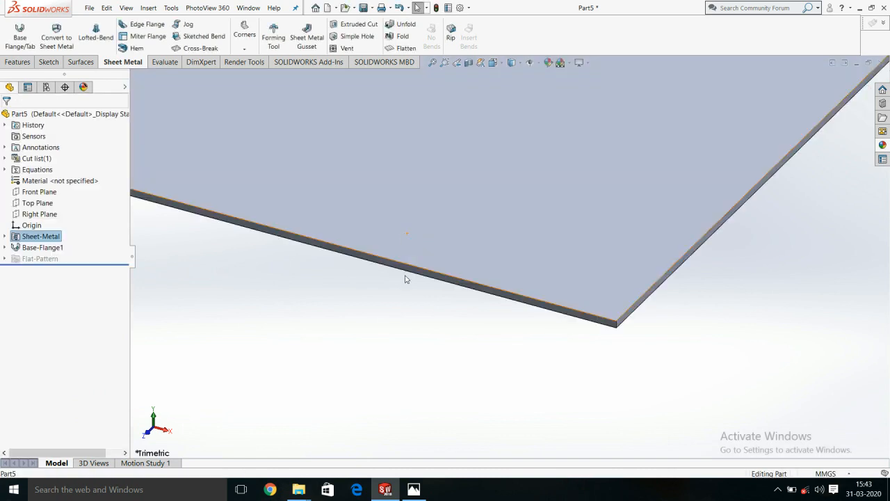
pyautogui.scroll(4, 397, 299)
pyautogui.scroll(2, 387, 312)
pyautogui.click(380, 271)
pyautogui.scroll(-1, 378, 221)
pyautogui.scroll(1, 378, 221)
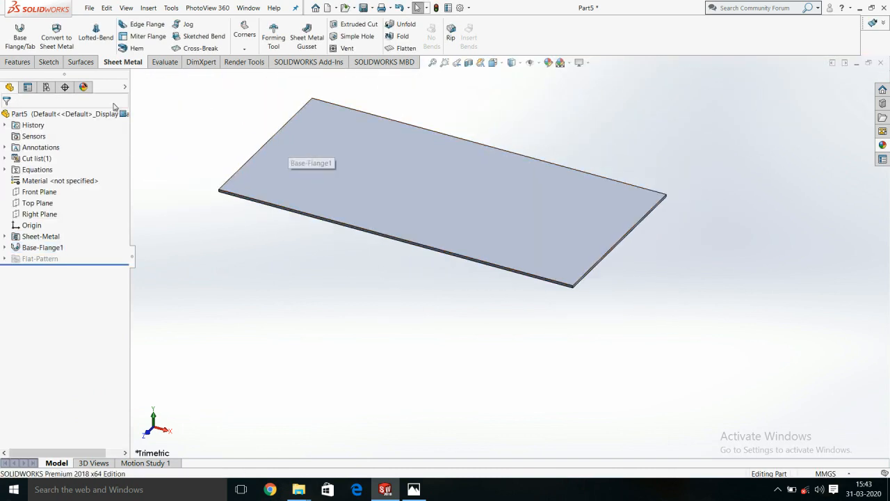
pyautogui.click(139, 35)
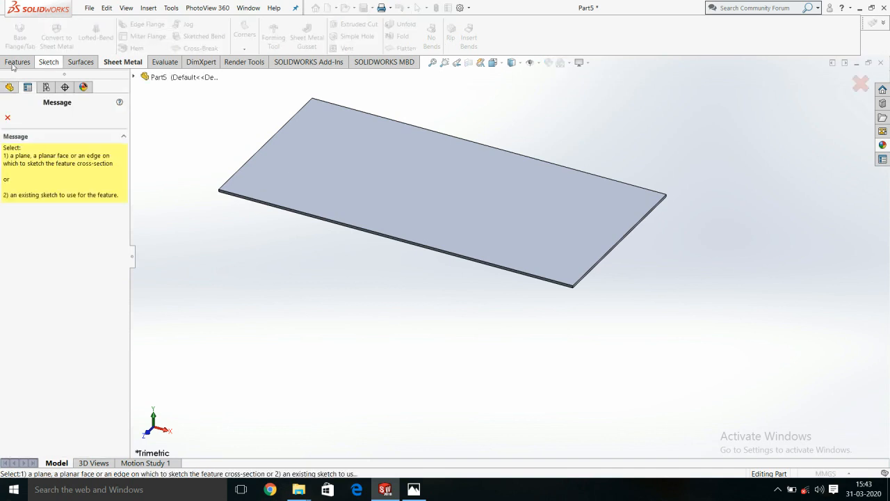
pyautogui.click(8, 115)
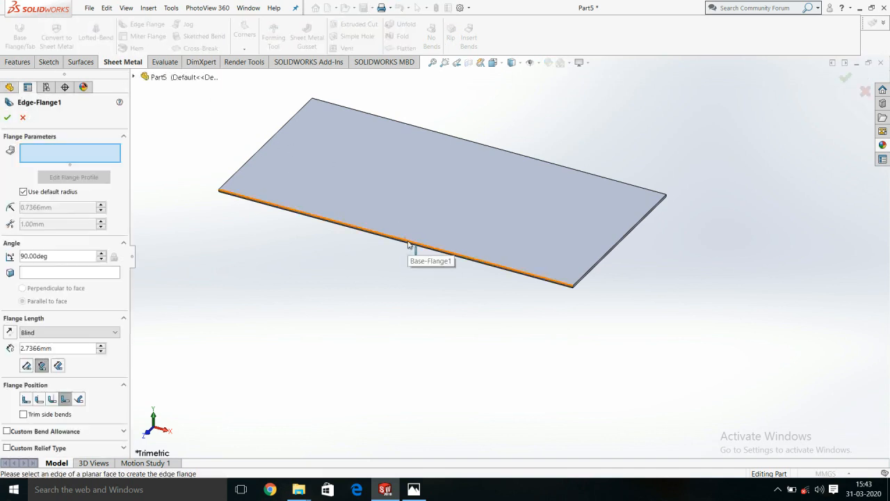
pyautogui.scroll(-5, 480, 292)
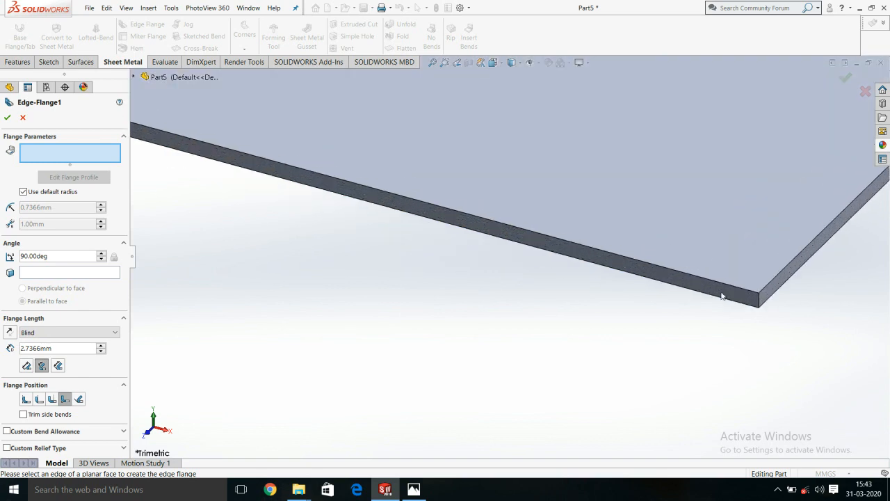
pyautogui.moveTo(711, 215); pyautogui.dragTo(753, 338, button='middle')
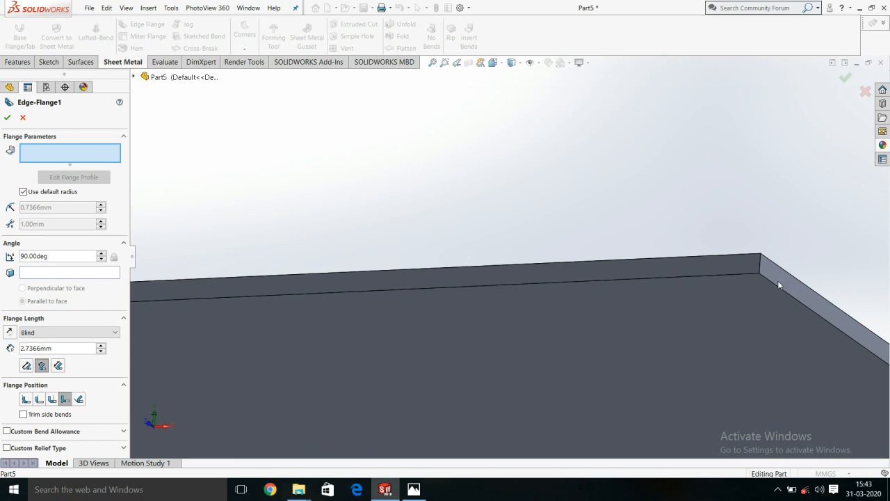
pyautogui.moveTo(693, 273)
pyautogui.mouseDown(button='middle')
pyautogui.moveTo(701, 320)
pyautogui.moveTo(693, 263)
pyautogui.mouseUp(button='middle')
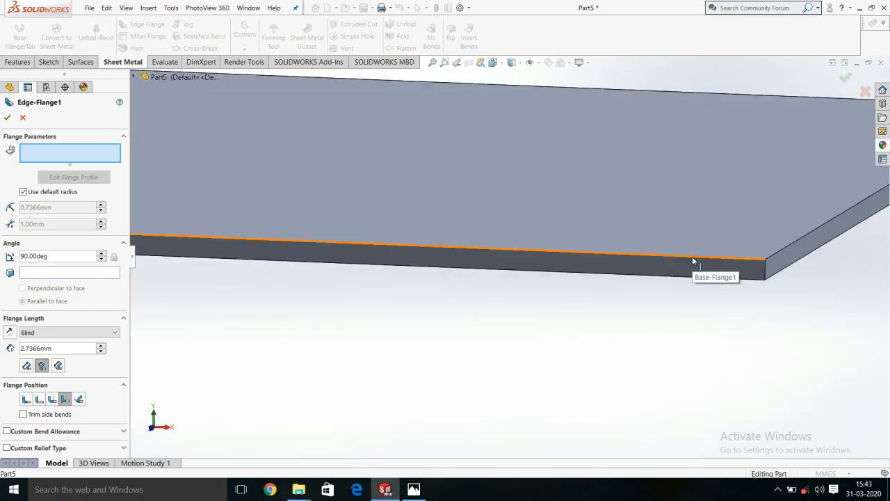
pyautogui.click(693, 280)
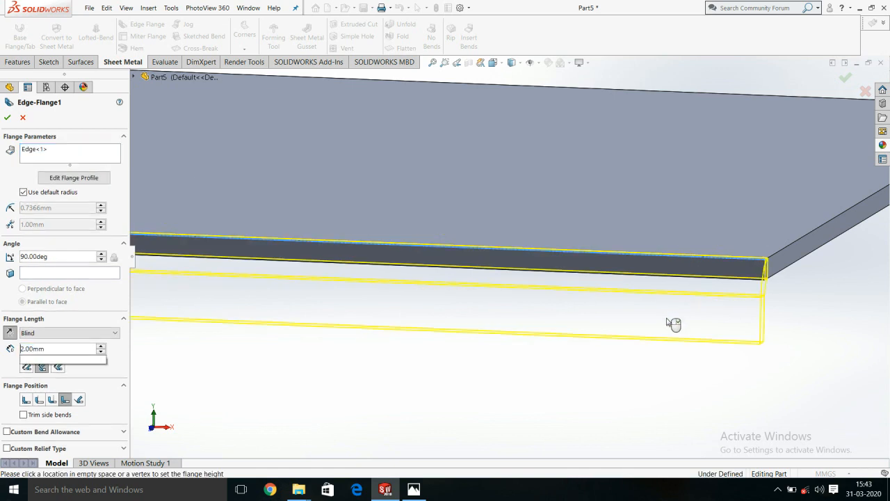
pyautogui.press('Escape')
pyautogui.press('Escape')
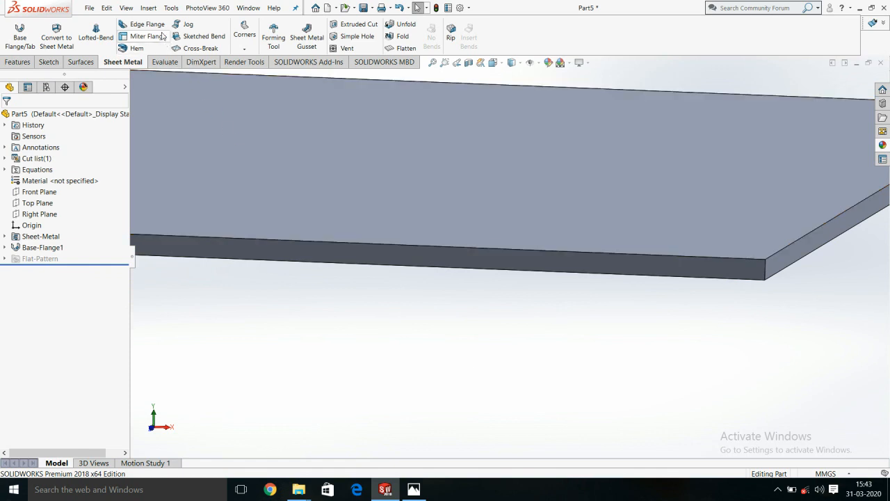
# Add an upward Edge Flange along the plate's front long upper edge, 50 mm long at 90 degrees.
pyautogui.click(526, 249)
pyautogui.scroll(5, 515, 159)
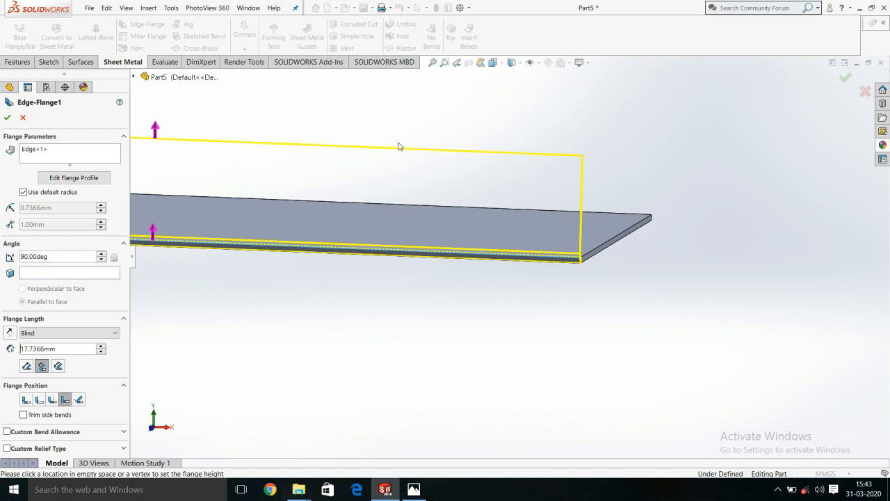
pyautogui.click(398, 147)
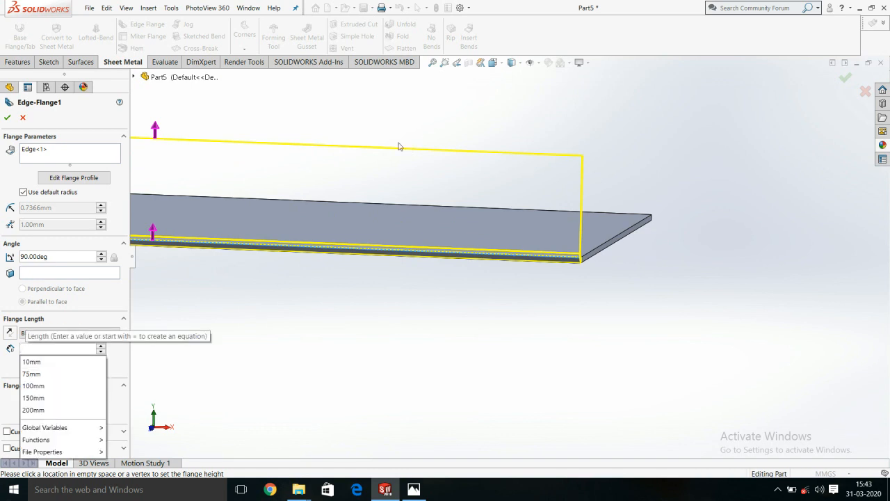
pyautogui.write('50')
pyautogui.press('Return')
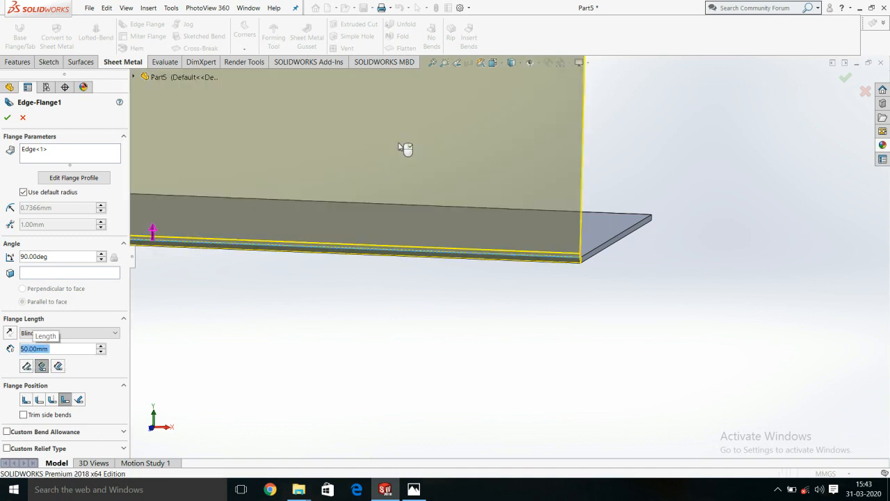
pyautogui.click(7, 117)
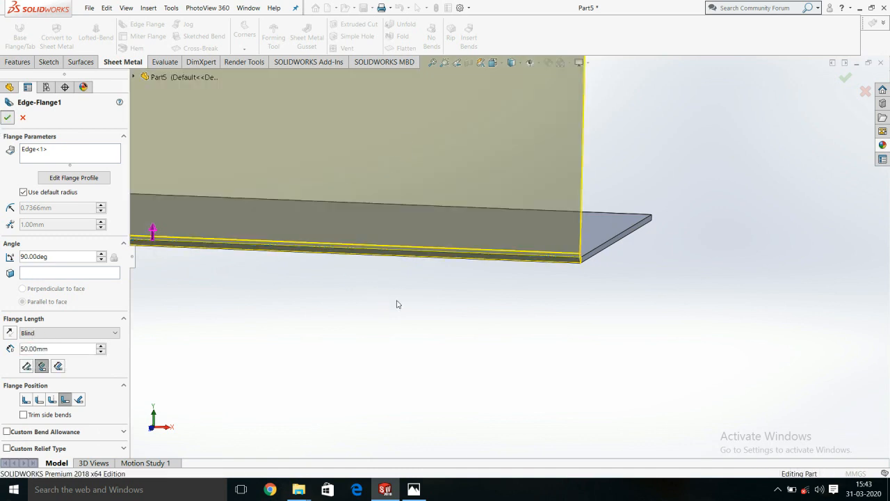
# Examine the rounded bend between the base plate and the edge flange from the side.
pyautogui.scroll(-4, 584, 264)
pyautogui.moveTo(554, 232); pyautogui.dragTo(464, 234, button='middle')
pyautogui.scroll(-5, 462, 233)
pyautogui.moveTo(513, 258); pyautogui.dragTo(700, 294, button='middle')
pyautogui.scroll(12, 702, 292)
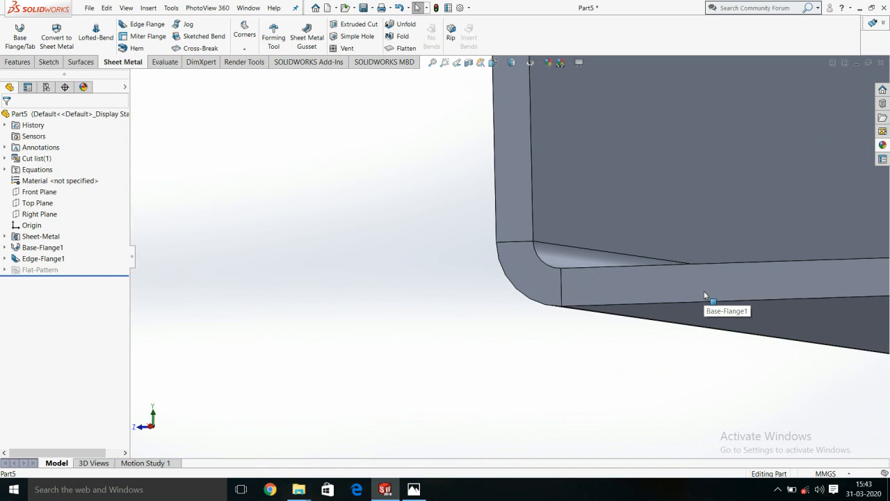
# Add an upward Edge Flange along one short edge of the base plate, about 27.74 mm long at 90 degrees.
pyautogui.scroll(5, 717, 229)
pyautogui.moveTo(696, 242); pyautogui.dragTo(711, 272, button='middle')
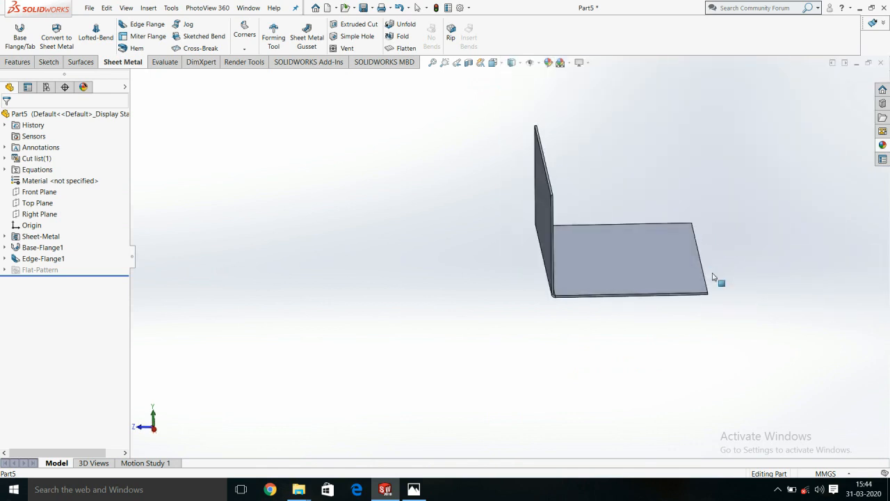
pyautogui.click(146, 24)
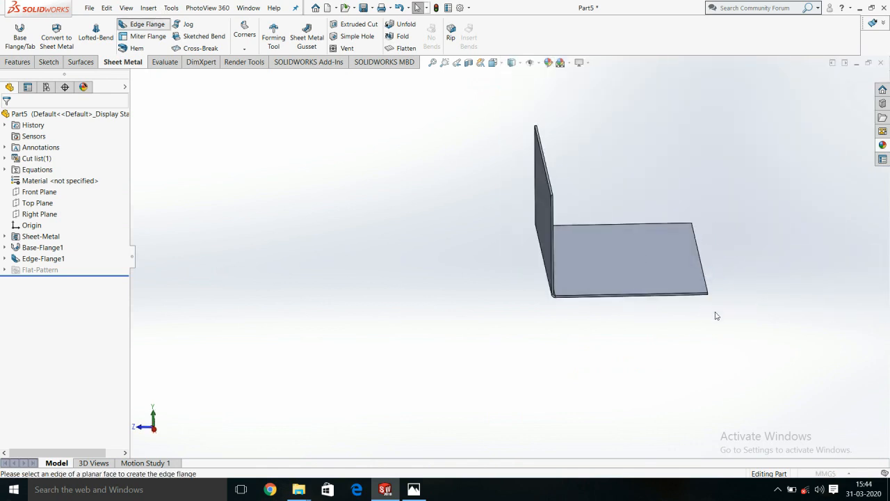
pyautogui.click(690, 296)
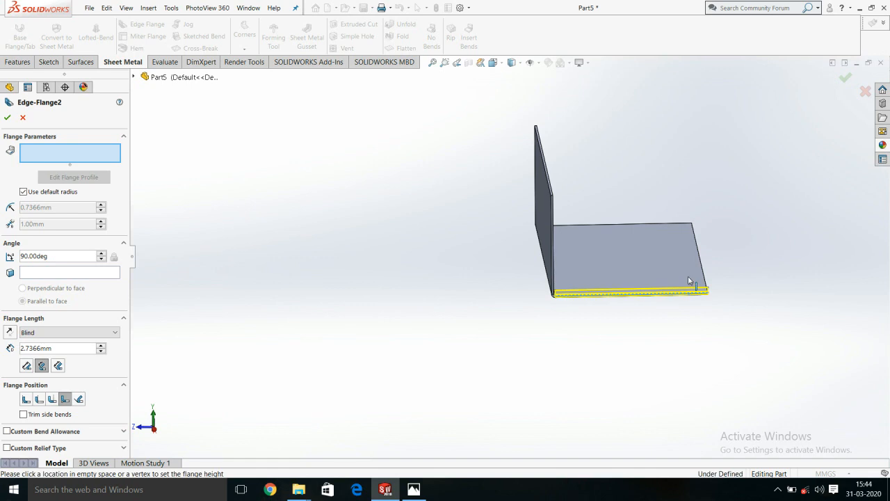
pyautogui.moveTo(710, 251)
pyautogui.mouseDown(button='middle')
pyautogui.moveTo(735, 234)
pyautogui.moveTo(711, 256)
pyautogui.mouseUp(button='middle')
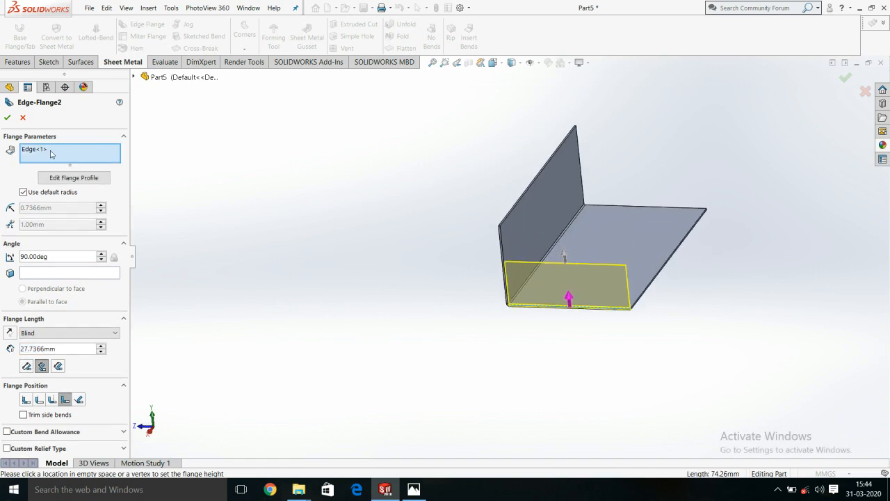
pyautogui.click(8, 119)
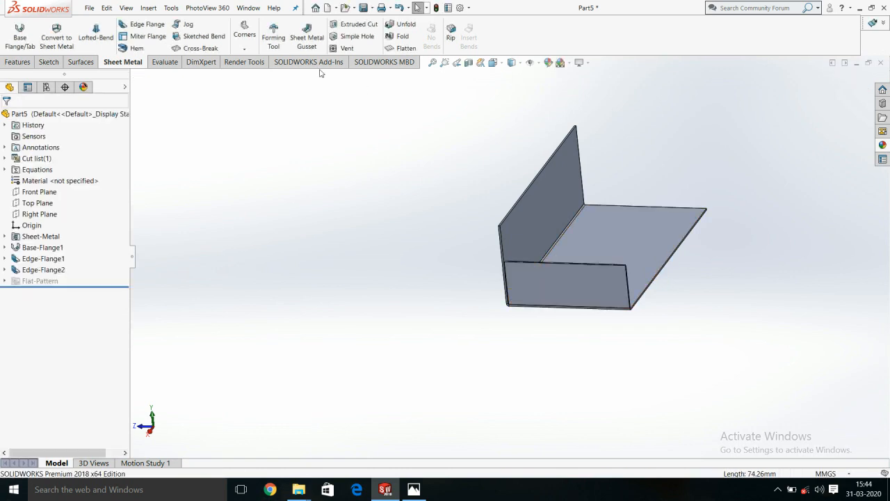
# Add an upward Edge Flange along the remaining long edge of the base plate, about 24.74 mm long at 90 degrees.
pyautogui.click(144, 27)
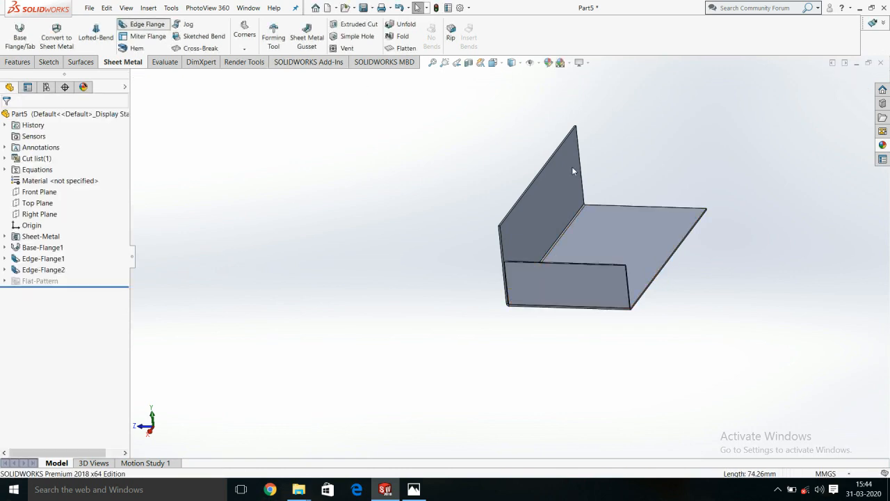
pyautogui.click(667, 261)
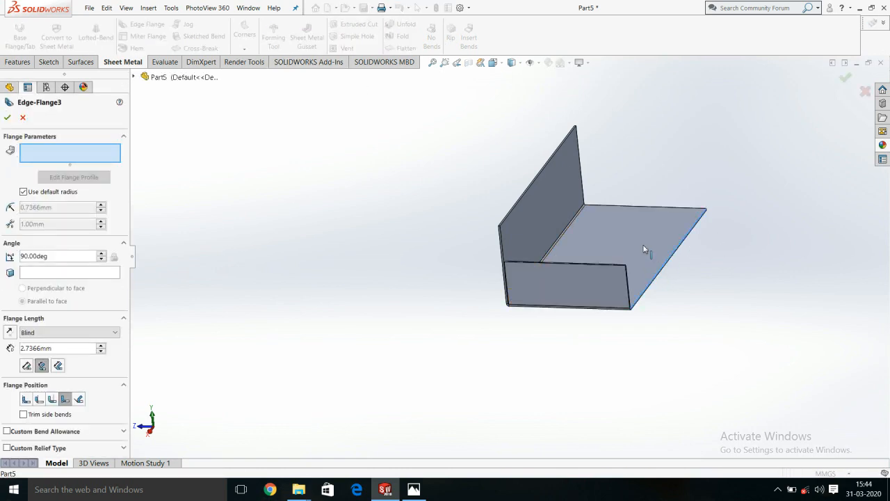
pyautogui.click(504, 224)
pyautogui.click(7, 120)
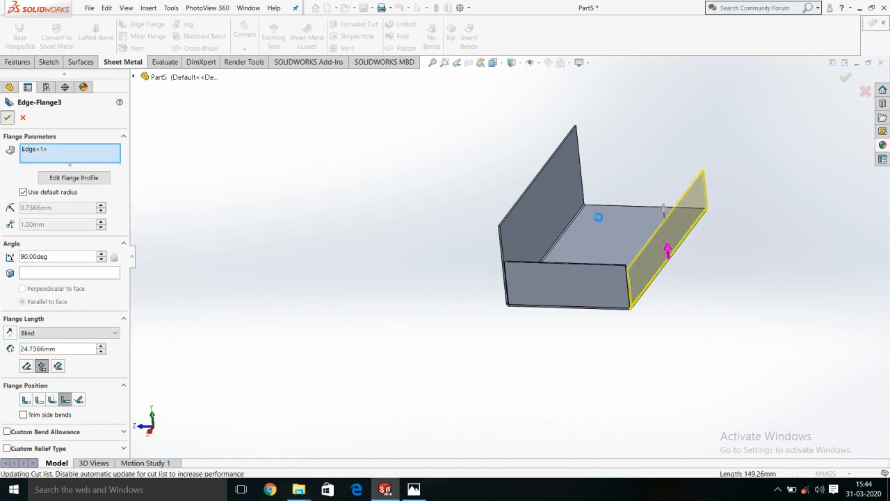
# Add an upward Edge Flange along the remaining short edge of the base plate, about 22.74 mm long at 90 degrees.
pyautogui.click(144, 25)
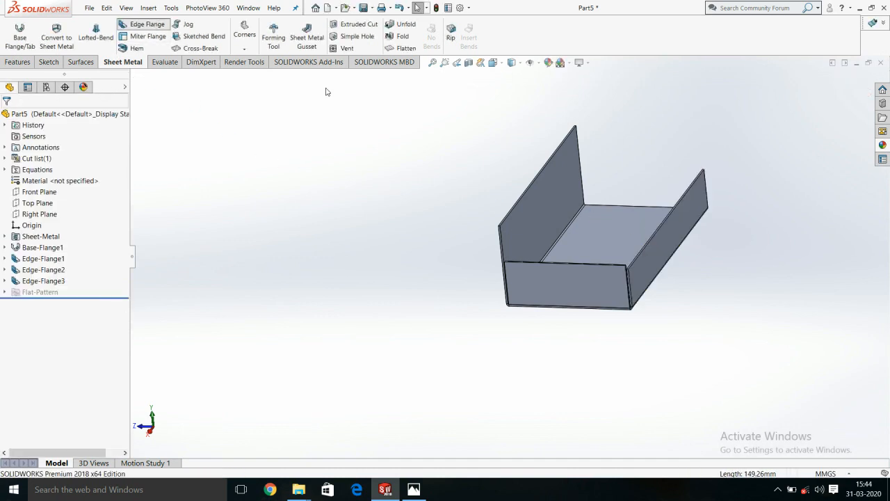
pyautogui.click(650, 208)
pyautogui.click(645, 194)
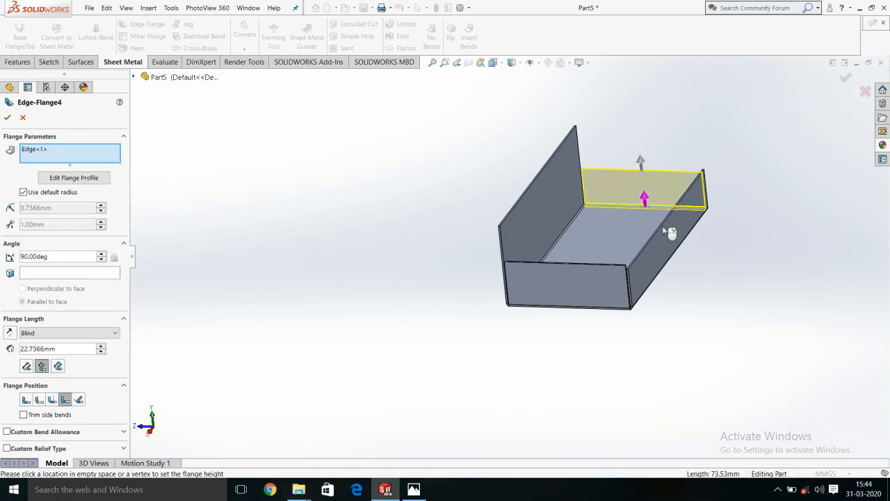
pyautogui.moveTo(731, 262); pyautogui.dragTo(420, 239, button='middle')
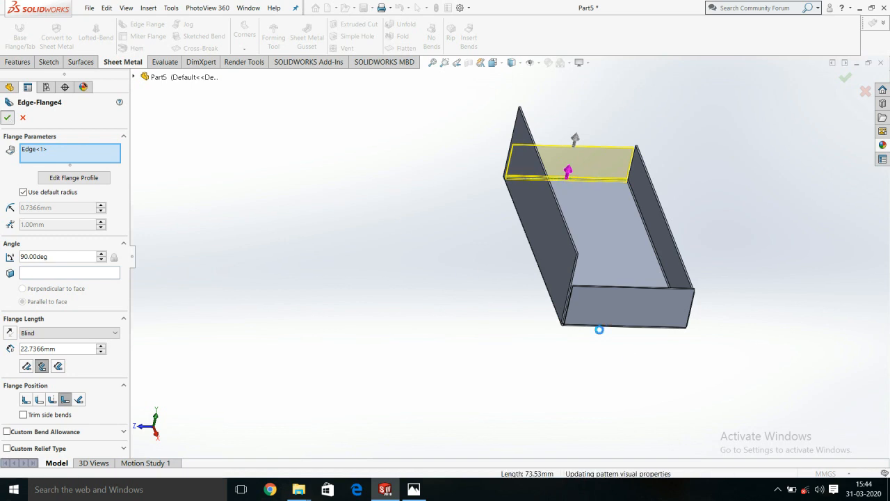
# Apply the polished copper appearance to the whole part.
pyautogui.scroll(-2, 576, 321)
pyautogui.scroll(-4, 588, 320)
pyautogui.moveTo(589, 319); pyautogui.dragTo(870, 148, button='middle')
pyautogui.click(882, 145)
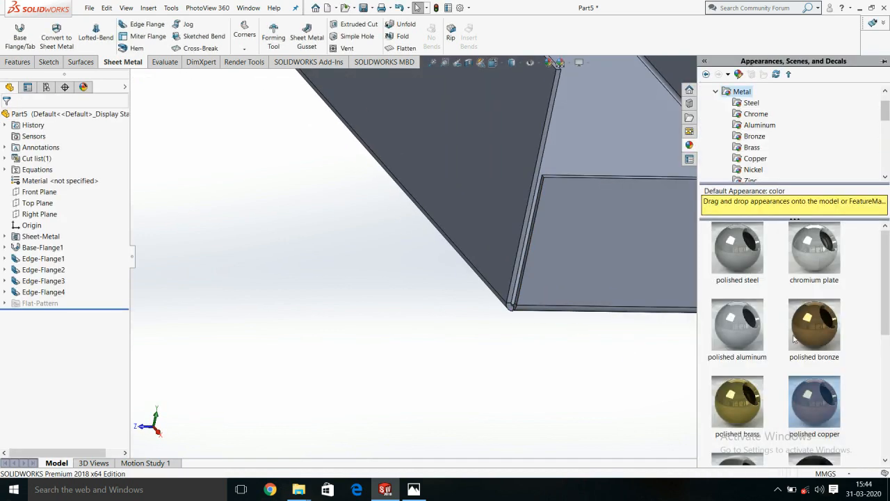
pyautogui.moveTo(810, 400); pyautogui.dragTo(591, 251)
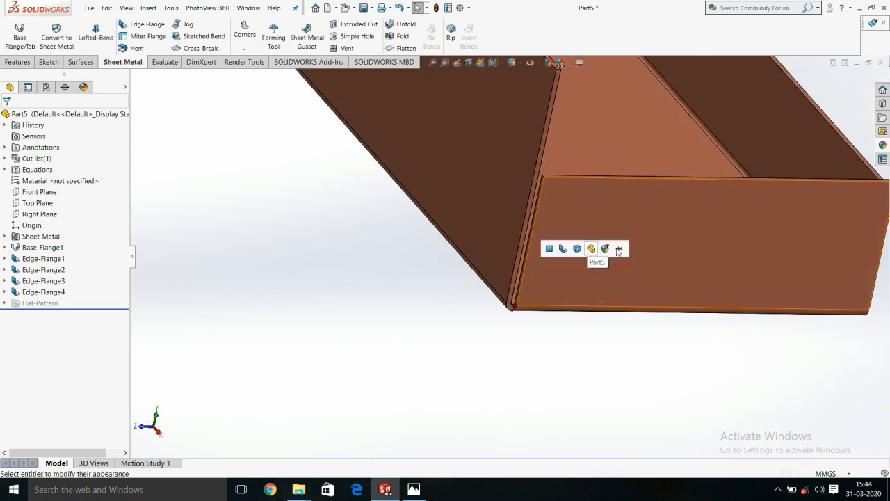
pyautogui.click(605, 249)
# Examine the corner gap and bend ends where the tall long flange meets the adjacent short-side flange.
pyautogui.scroll(-5, 479, 334)
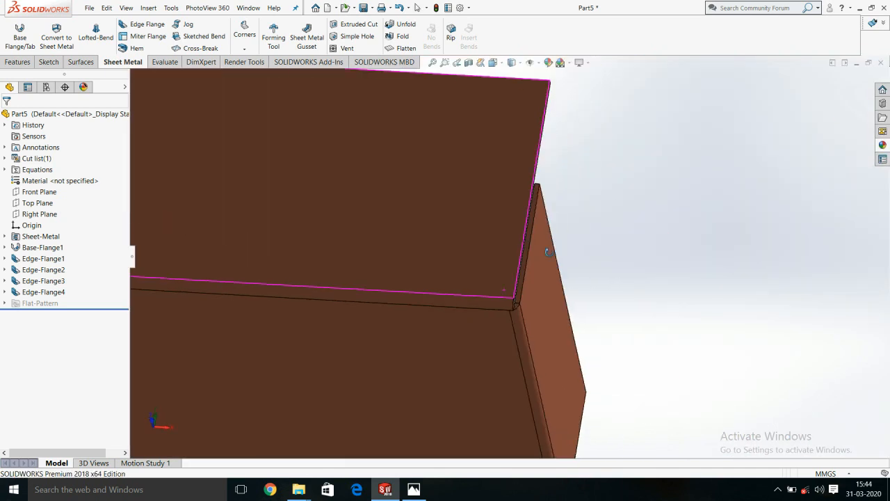
pyautogui.scroll(-5, 506, 326)
pyautogui.moveTo(555, 298); pyautogui.dragTo(488, 215, button='middle')
pyautogui.scroll(-1, 469, 235)
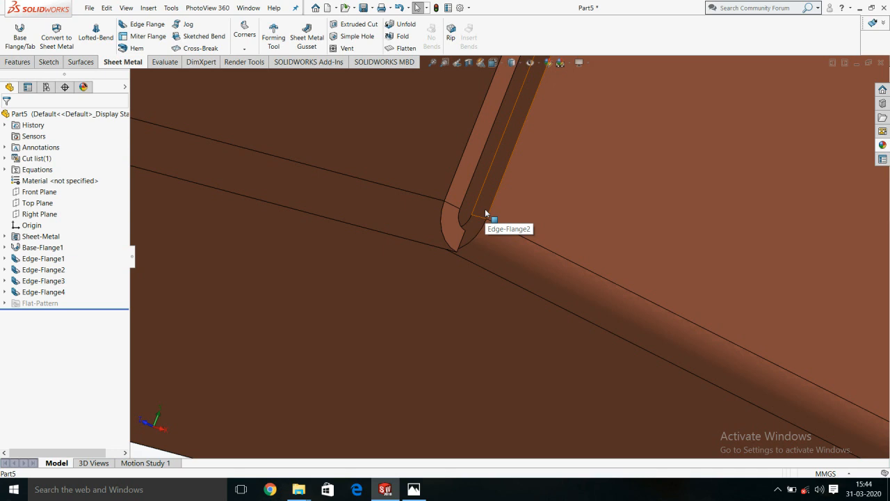
pyautogui.scroll(4, 485, 209)
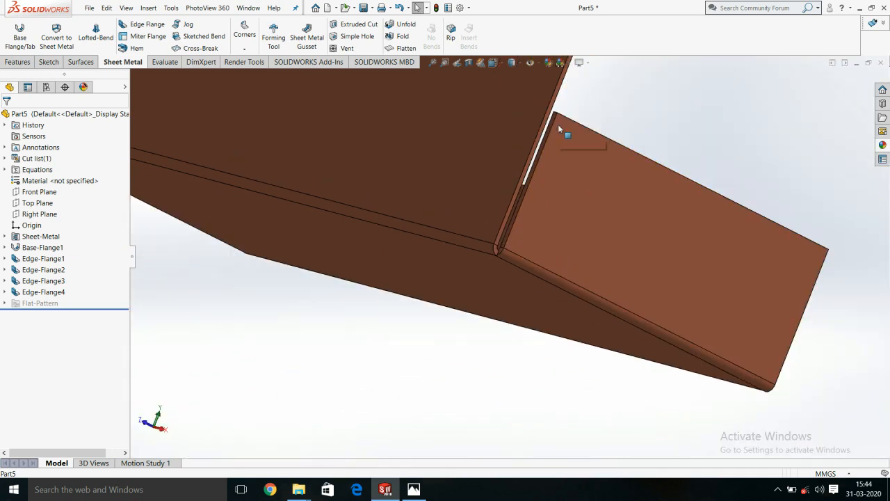
pyautogui.scroll(-5, 560, 152)
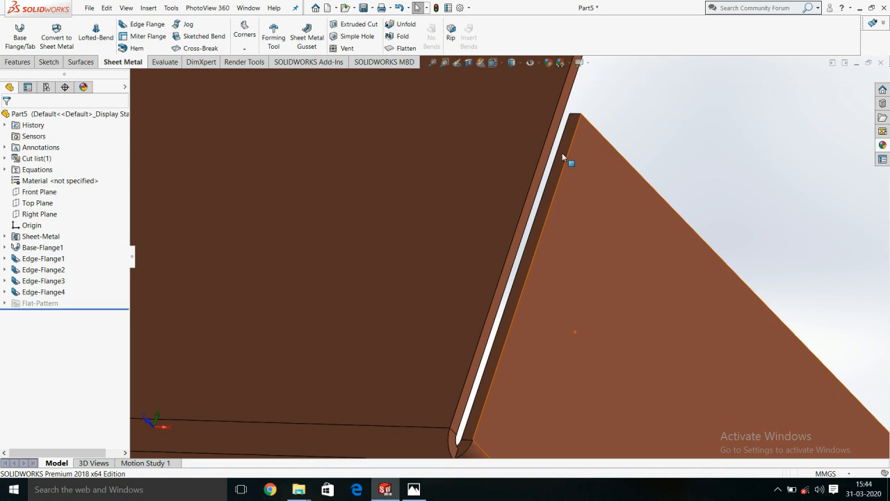
pyautogui.scroll(10, 586, 202)
pyautogui.moveTo(574, 212); pyautogui.dragTo(452, 278, button='middle')
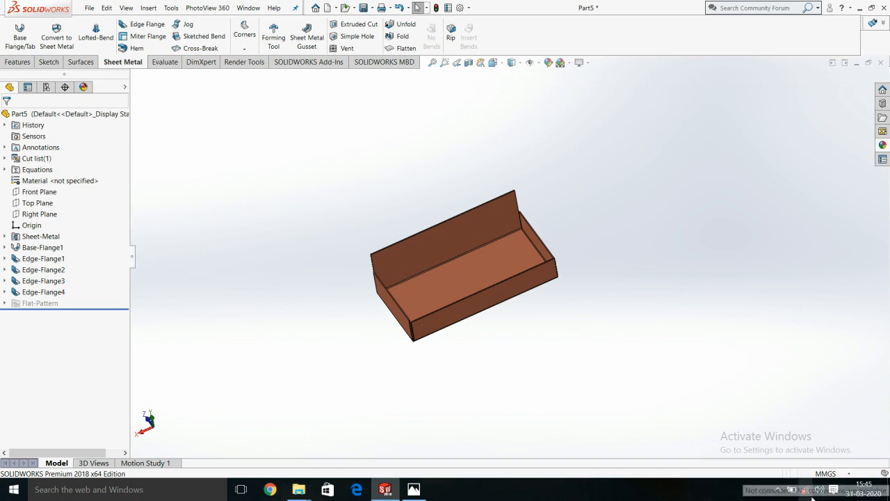
pyautogui.click(778, 489)
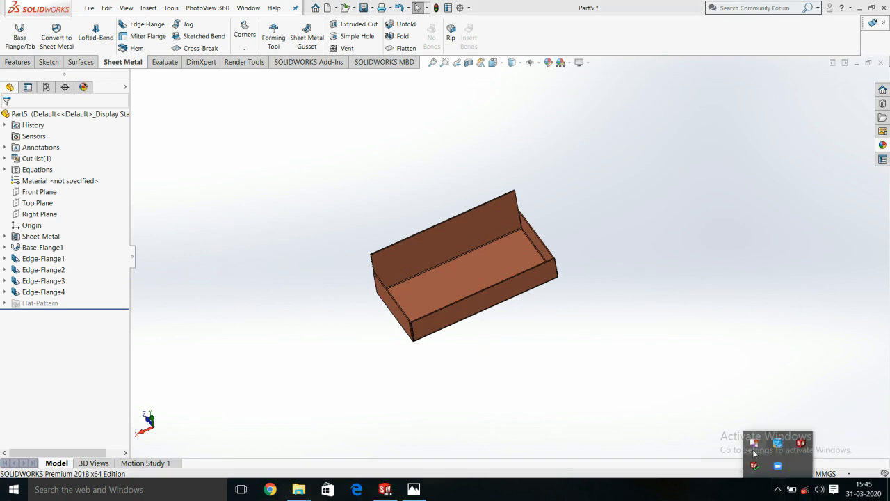